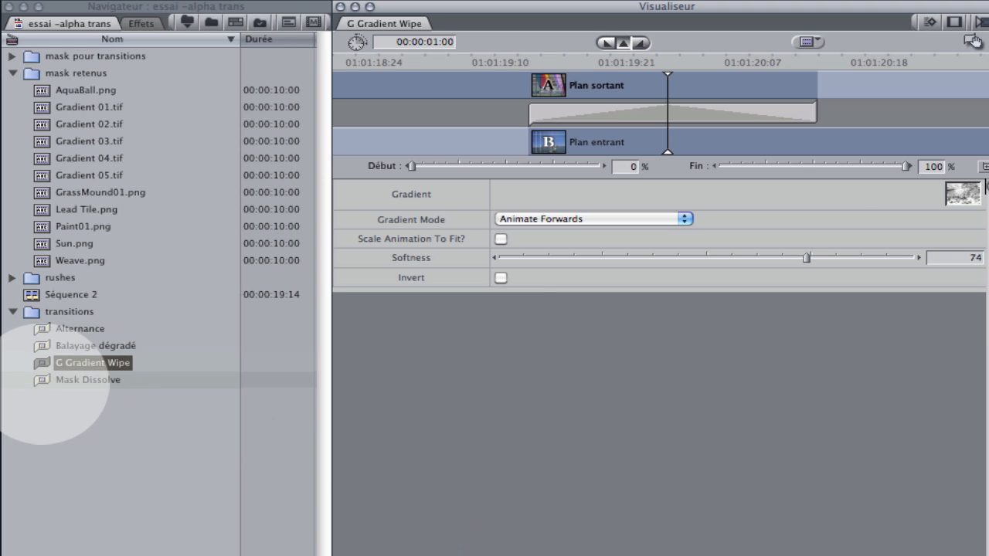
- Open the Mask Dissolve transition from the transitions bin to examine its parameters
{"action": "double_click", "coordinate": [77, 379]}
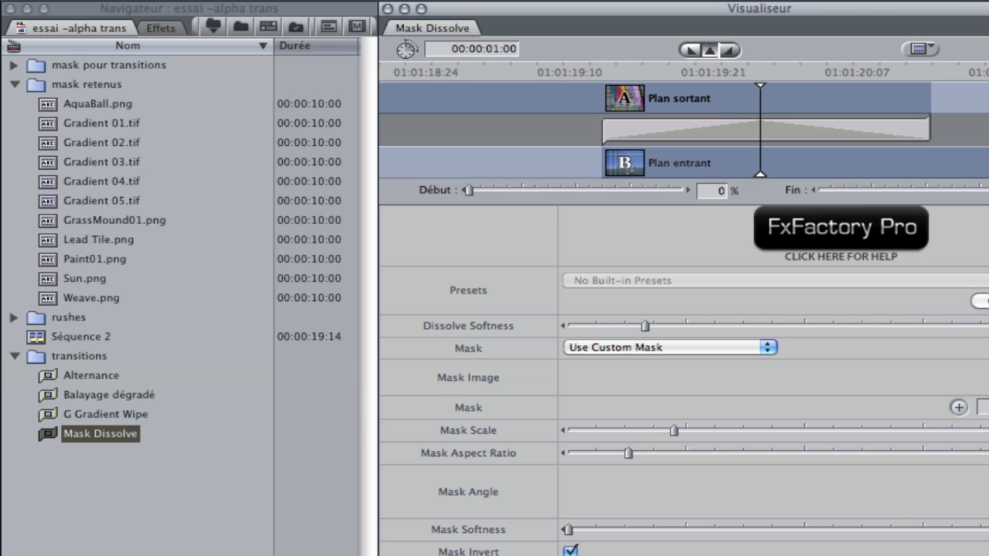
{"action": "left_click", "coordinate": [89, 414]}
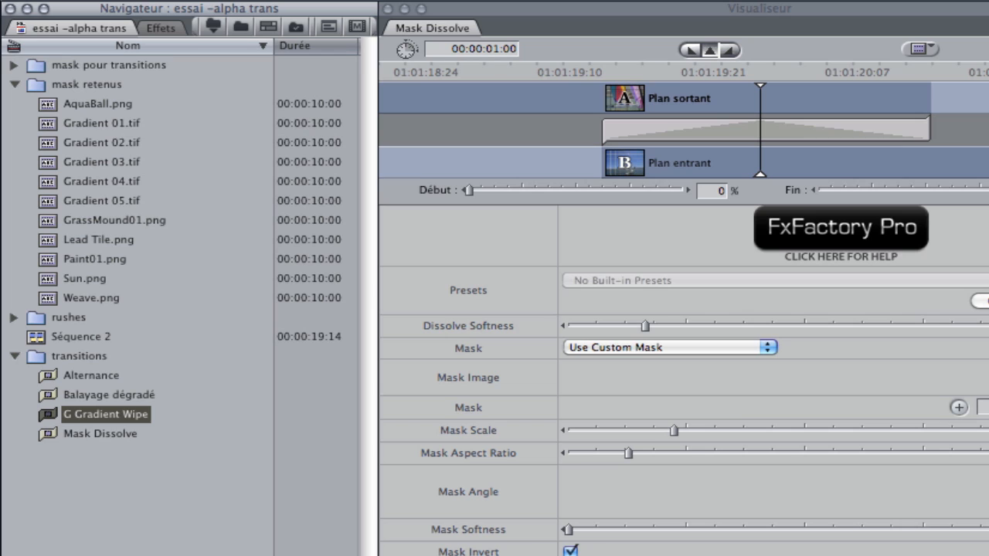
{"action": "left_click", "coordinate": [87, 434]}
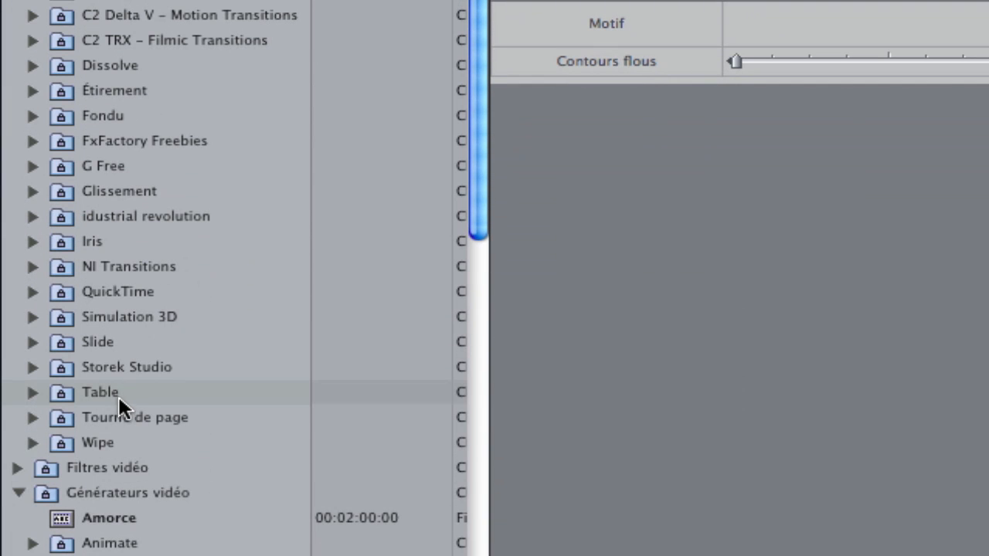
- Find the Alternance transition among the QuickTime video transitions, then return to the project's mask images
{"action": "left_click", "coordinate": [34, 292]}
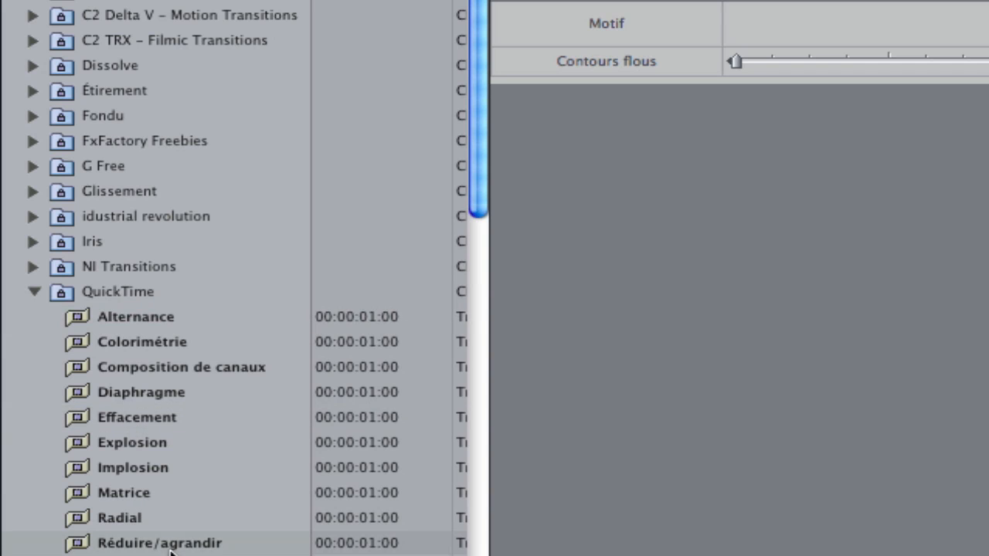
{"action": "left_click", "coordinate": [74, 317]}
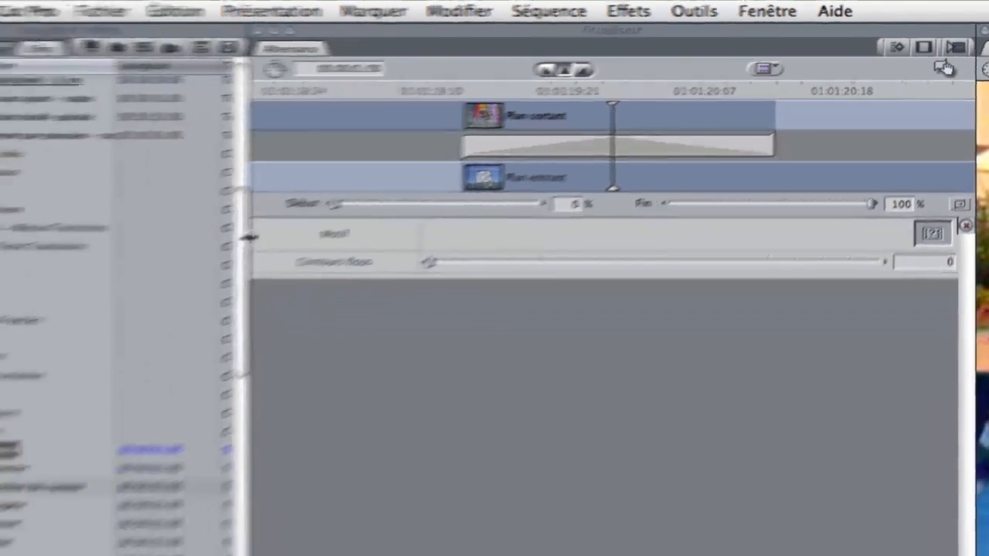
{"action": "left_click_drag", "start_coordinate": [43, 286], "coordinate": [57, 132]}
{"action": "left_click", "coordinate": [54, 44]}
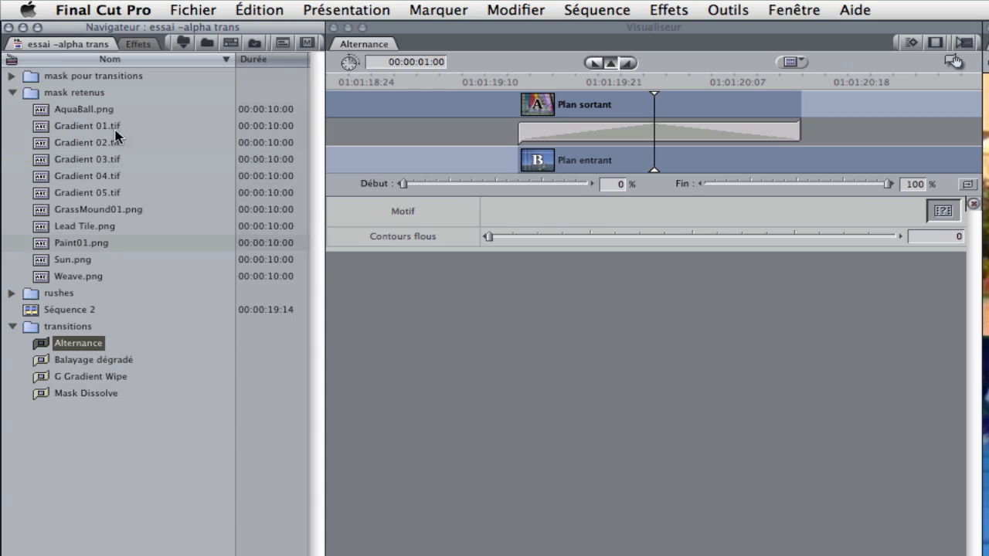
- Load Gradient 01.tif as the Alternance transition's Motif image and play the transition from just before its start
{"action": "left_click", "coordinate": [39, 129]}
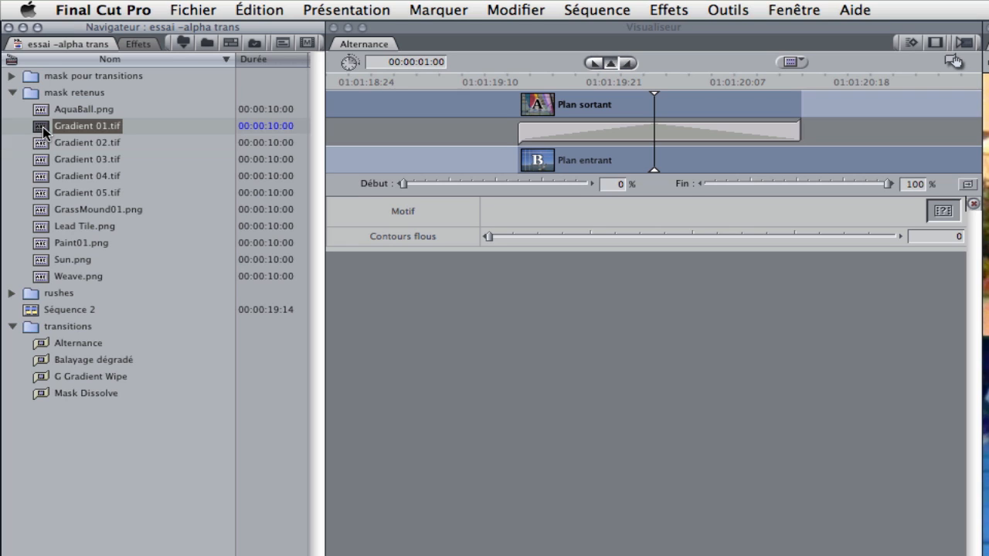
{"action": "left_click_drag", "start_coordinate": [43, 130], "coordinate": [944, 211]}
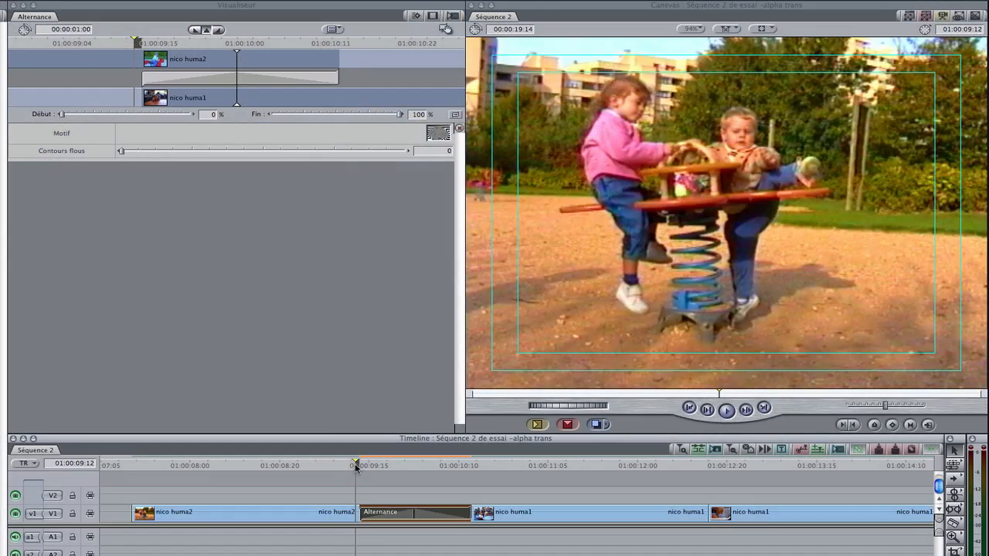
{"action": "left_click_drag", "start_coordinate": [356, 467], "coordinate": [329, 466]}
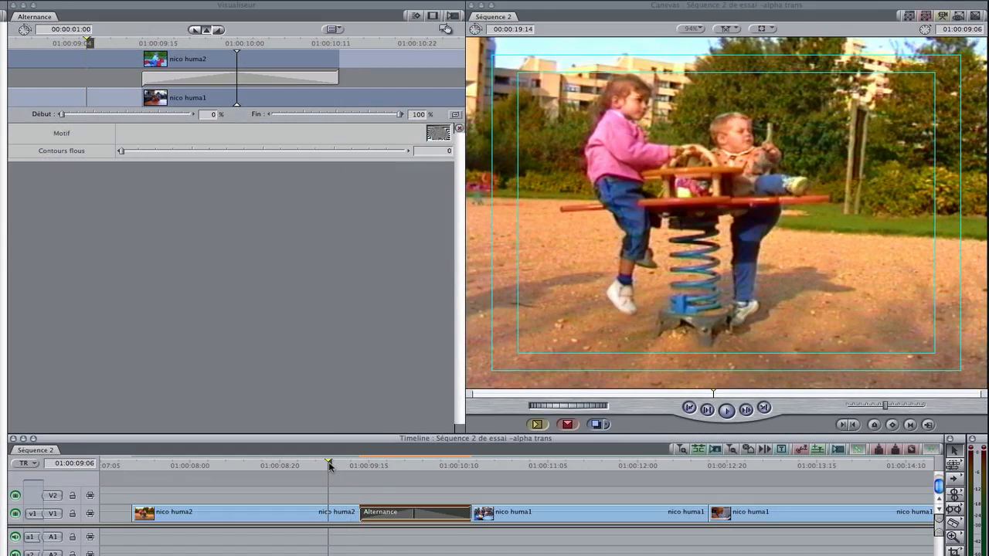
{"action": "key", "text": "space"}
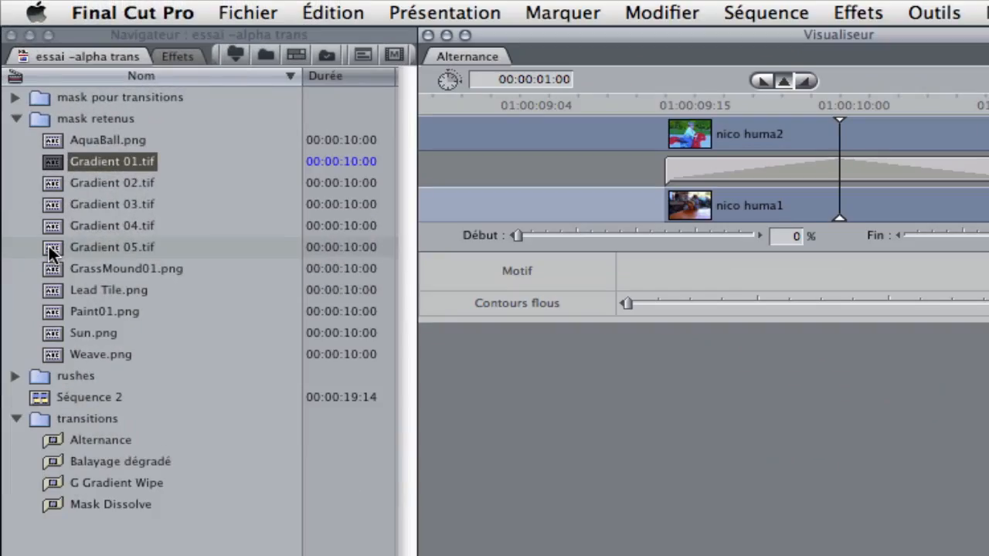
- Replace the Alternance Motif image with a horizontal-line gradient from the mask retenus bin and play the transition again
{"action": "left_click", "coordinate": [49, 246]}
{"action": "left_click_drag", "start_coordinate": [108, 223], "coordinate": [839, 168]}
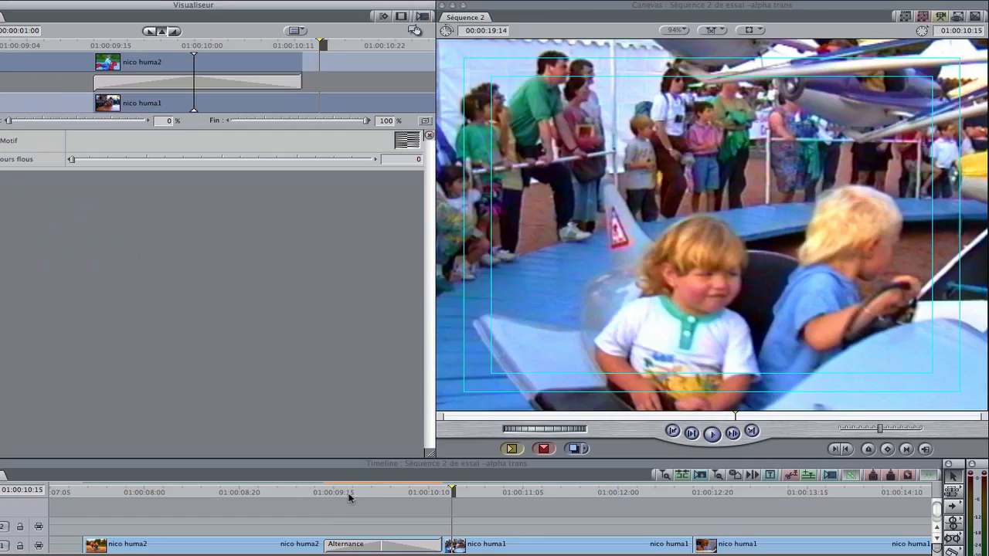
{"action": "left_click", "coordinate": [379, 493]}
{"action": "left_click", "coordinate": [322, 493]}
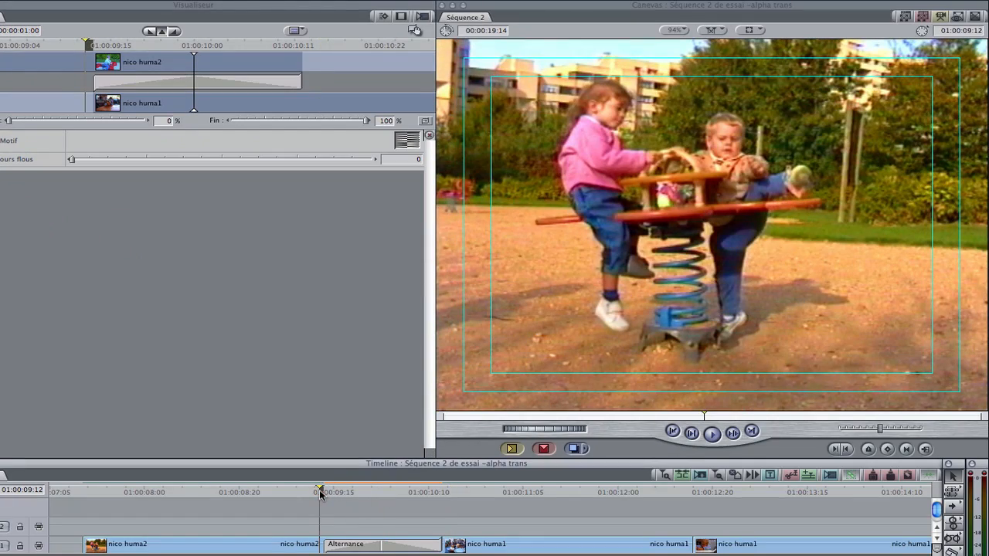
{"action": "key", "text": "space"}
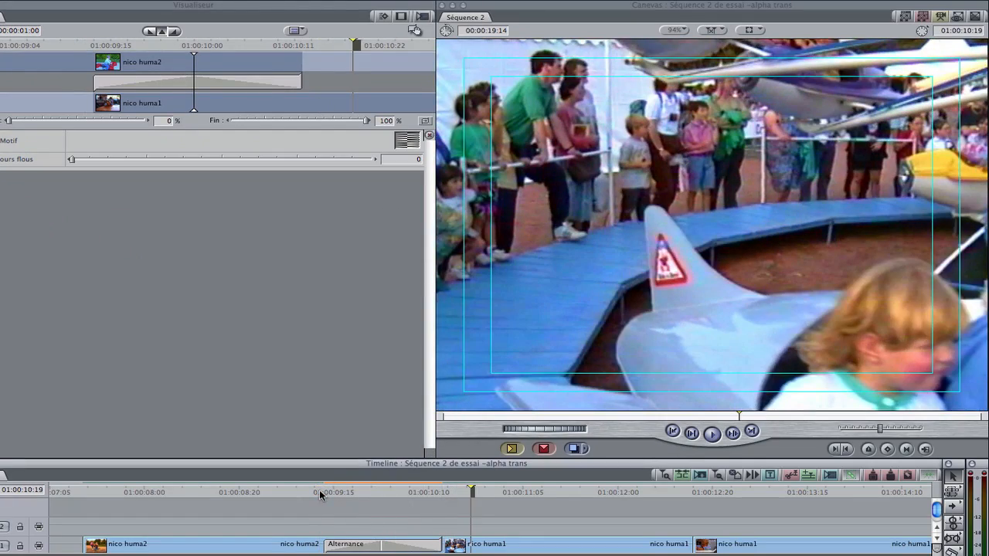
{"action": "left_click_drag", "start_coordinate": [310, 492], "coordinate": [353, 489]}
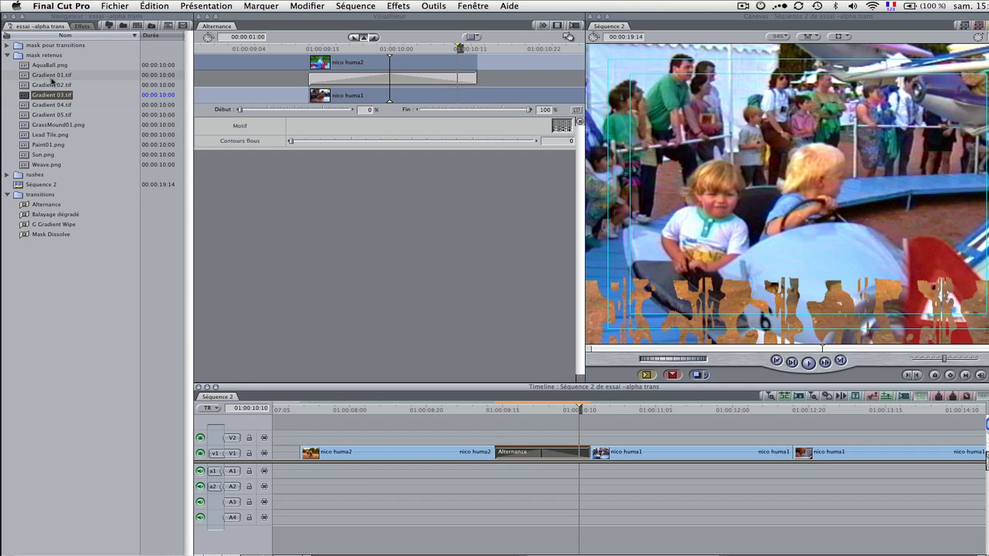
- Replace the Alternance Motif image with AquaBall.png and play through the transition
{"action": "left_click", "coordinate": [525, 413]}
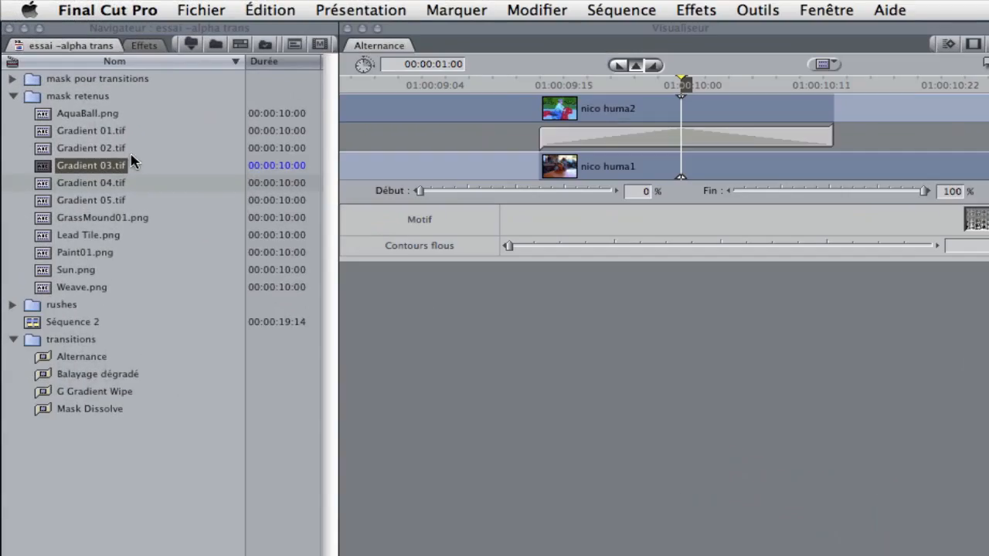
{"action": "left_click_drag", "start_coordinate": [43, 113], "coordinate": [977, 218]}
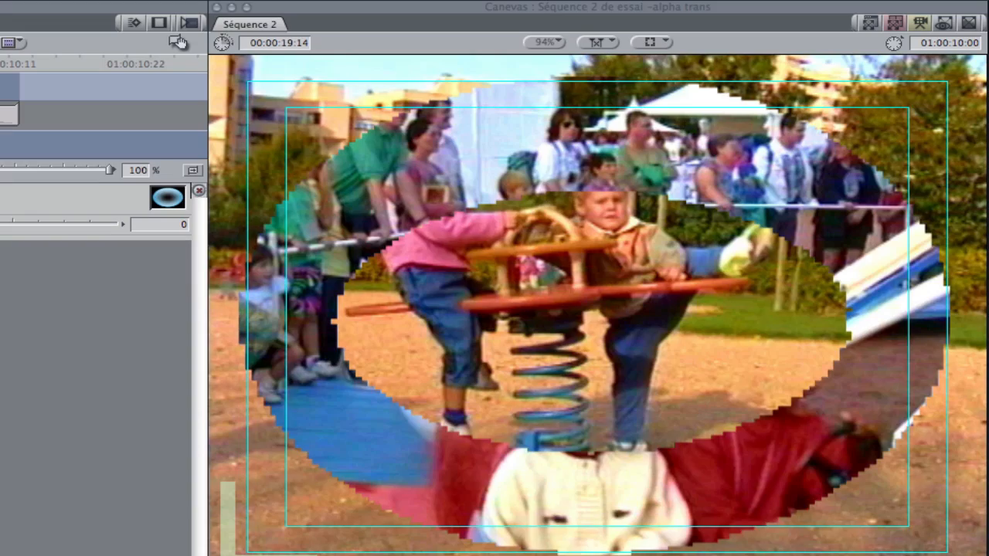
{"action": "left_click_drag", "start_coordinate": [0, 63], "coordinate": [0, 64]}
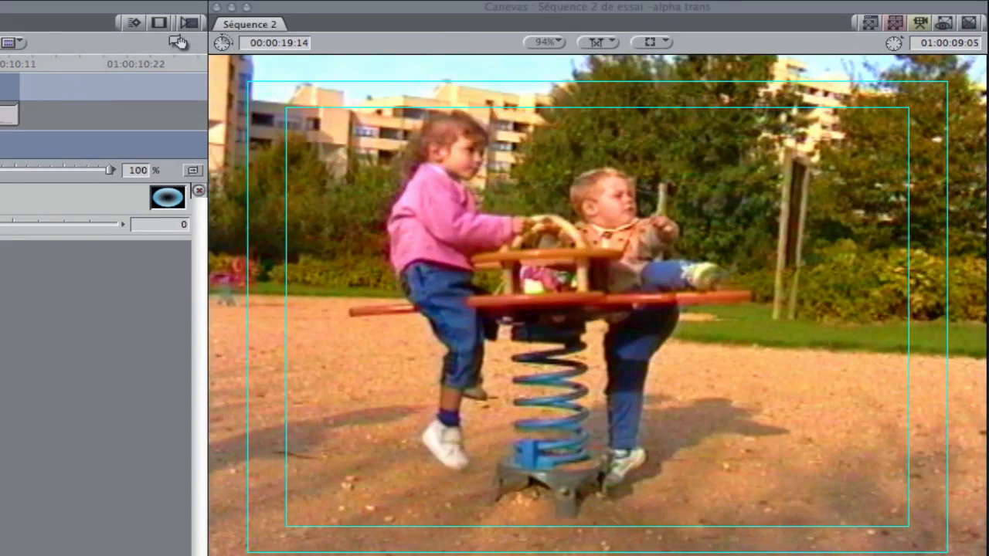
{"action": "key", "text": "space"}
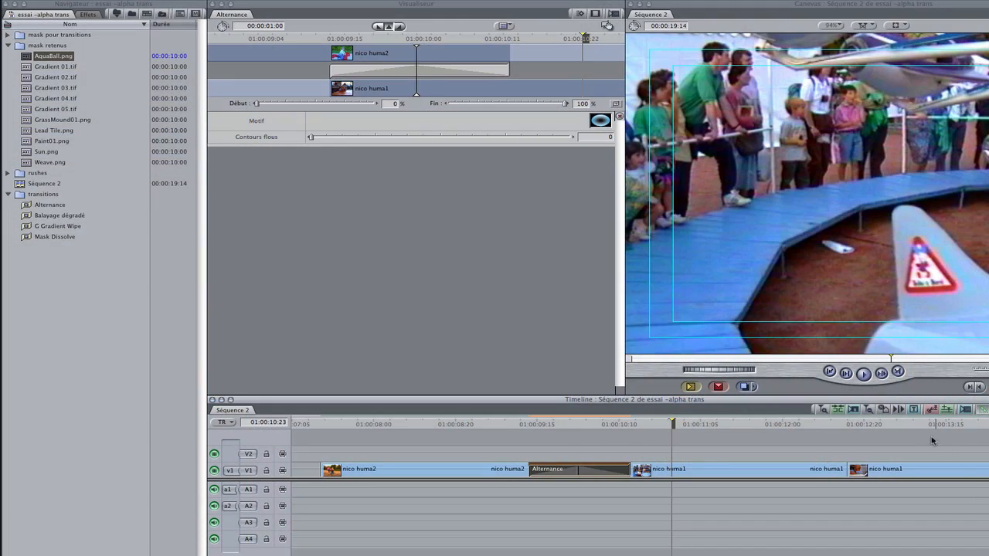
- Find Balayage dégradé among the Balayage video transitions and open its settings on the cut at 01:00:12:16
{"action": "left_click_drag", "start_coordinate": [805, 424], "coordinate": [840, 425]}
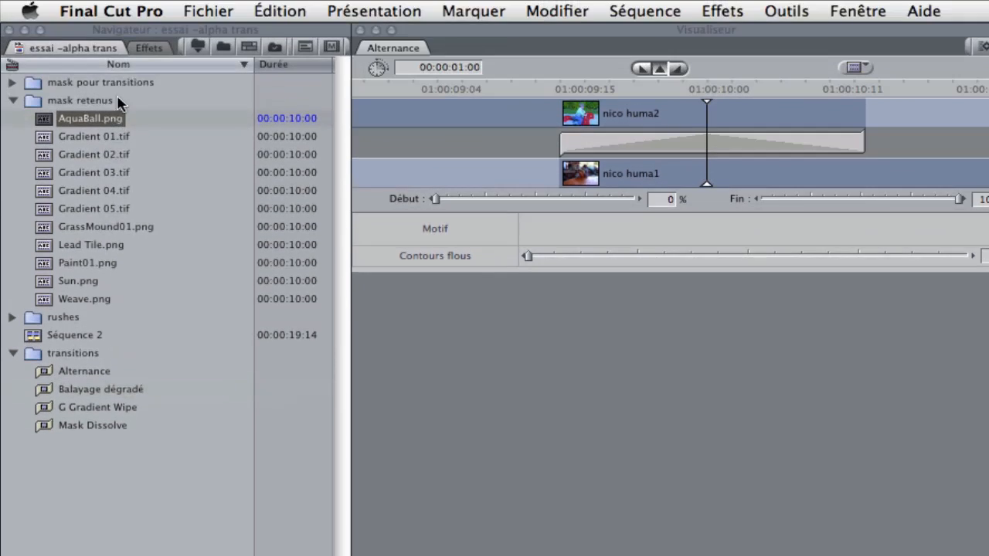
{"action": "left_click", "coordinate": [150, 47]}
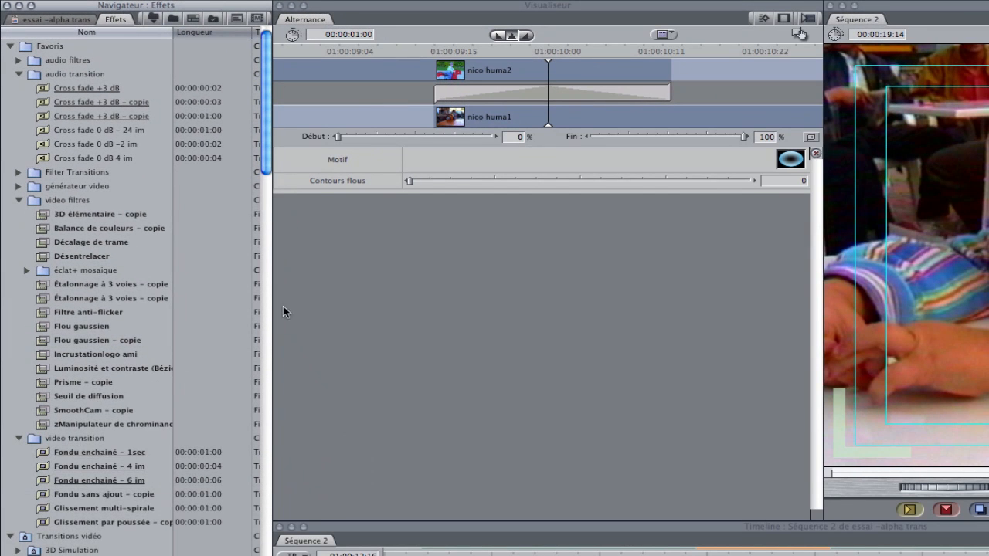
{"action": "left_click_drag", "start_coordinate": [266, 170], "coordinate": [268, 253]}
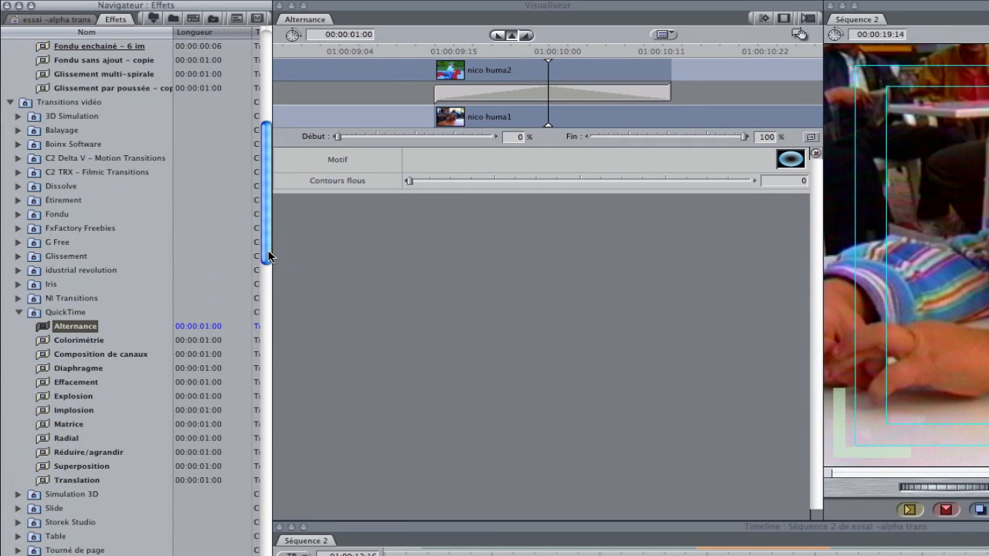
{"action": "left_click", "coordinate": [16, 131]}
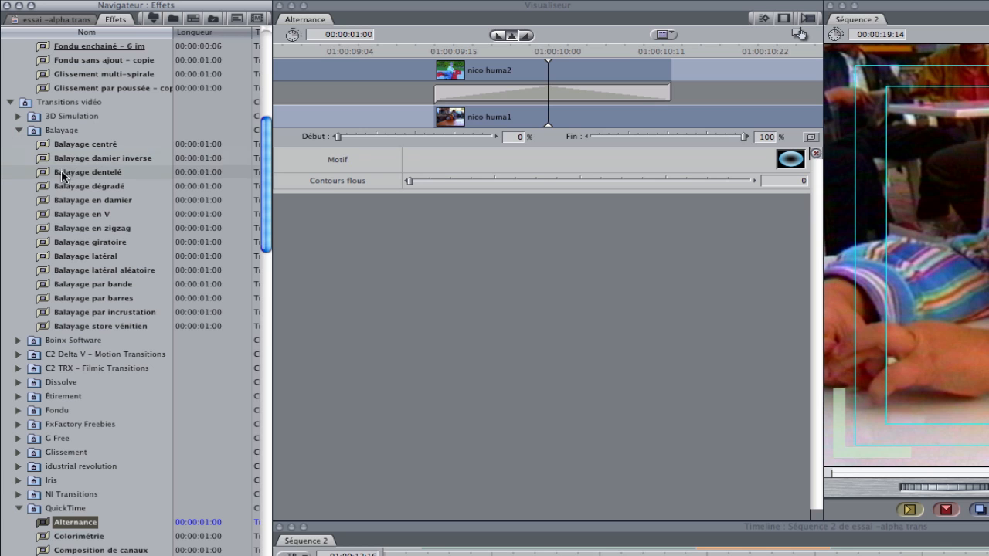
{"action": "double_click", "coordinate": [44, 187]}
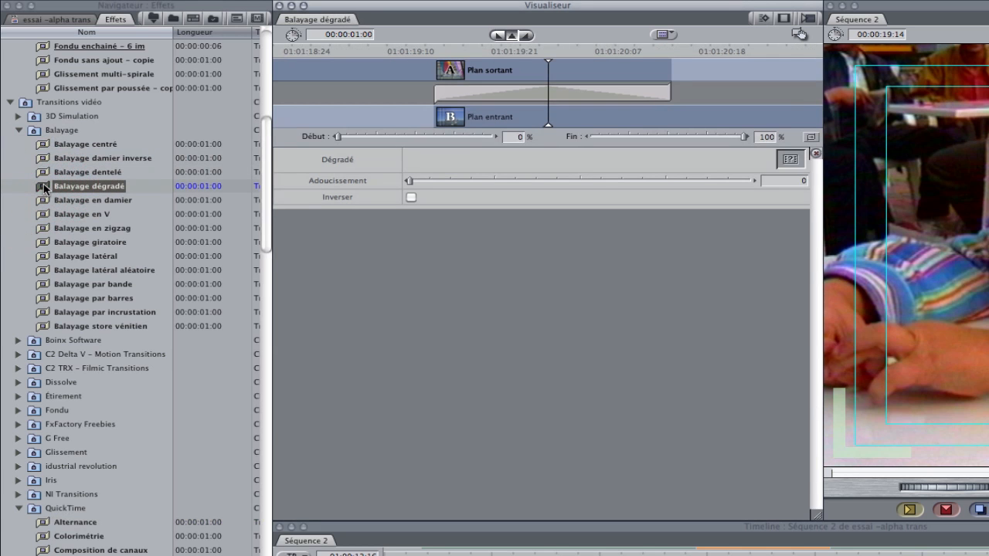
{"action": "left_click", "coordinate": [48, 20]}
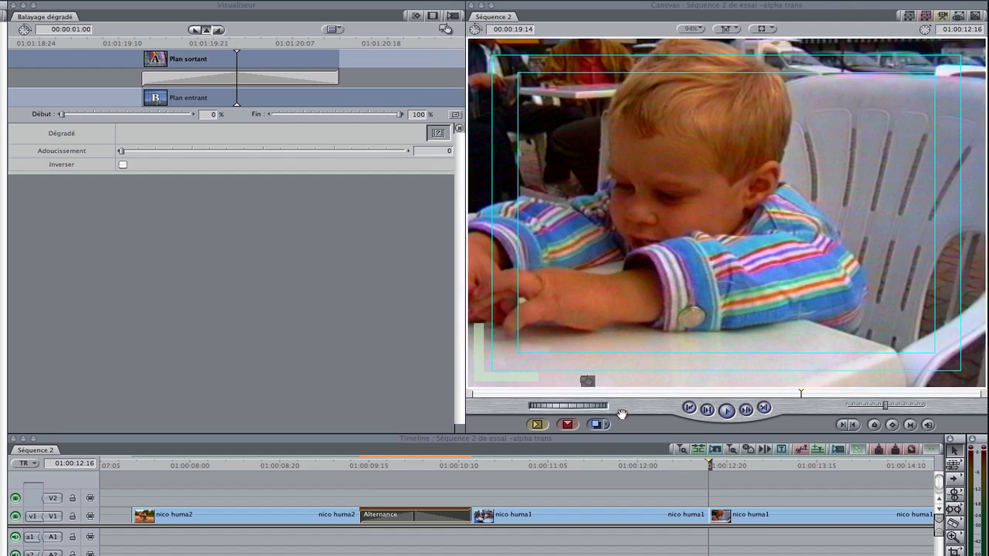
{"action": "left_click_drag", "start_coordinate": [622, 415], "coordinate": [702, 513]}
{"action": "double_click", "coordinate": [682, 515]}
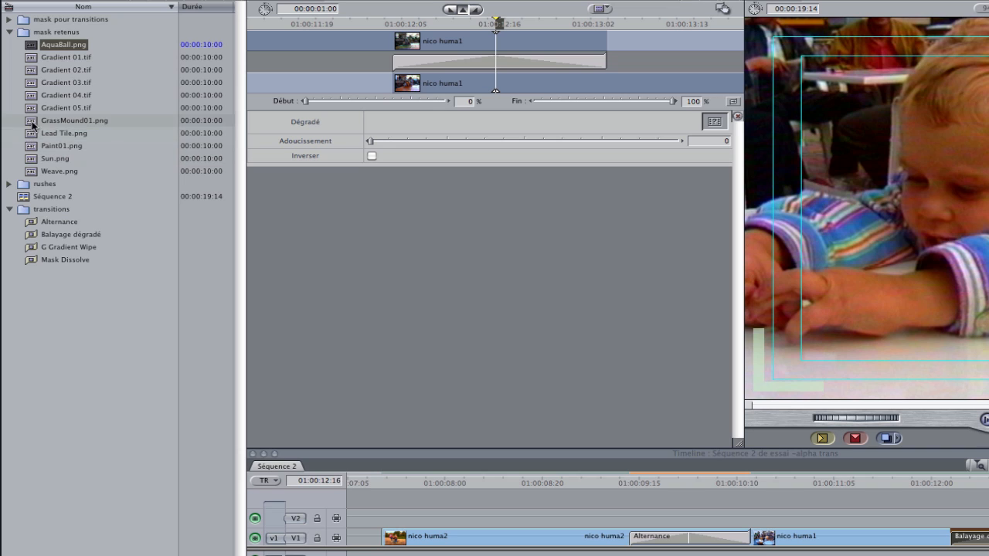
- Load Paint01.png as the Balayage dégradé gradient image and enable the Inverser option
{"action": "left_click_drag", "start_coordinate": [31, 133], "coordinate": [715, 123]}
{"action": "left_click", "coordinate": [961, 483]}
{"action": "left_click_drag", "start_coordinate": [669, 458], "coordinate": [702, 468]}
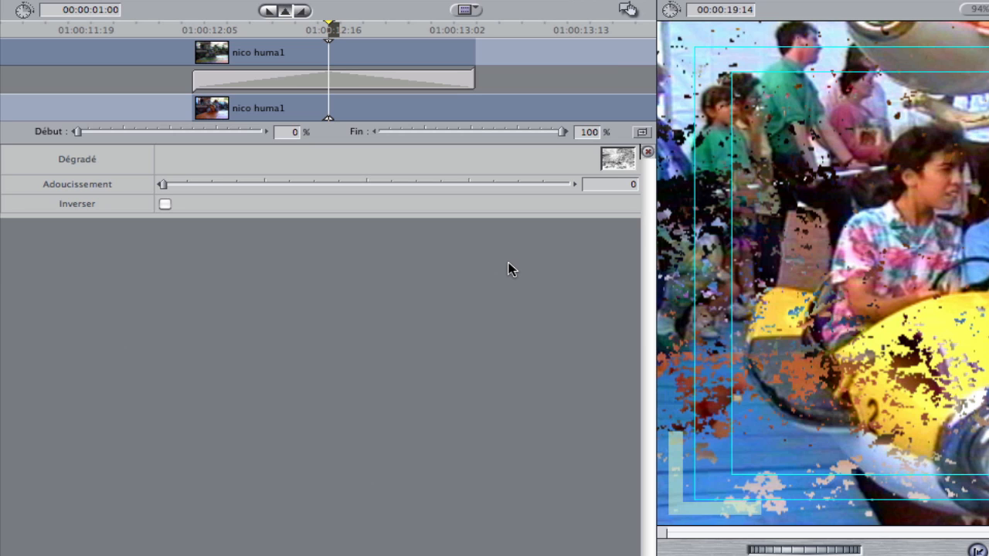
{"action": "left_click", "coordinate": [164, 206]}
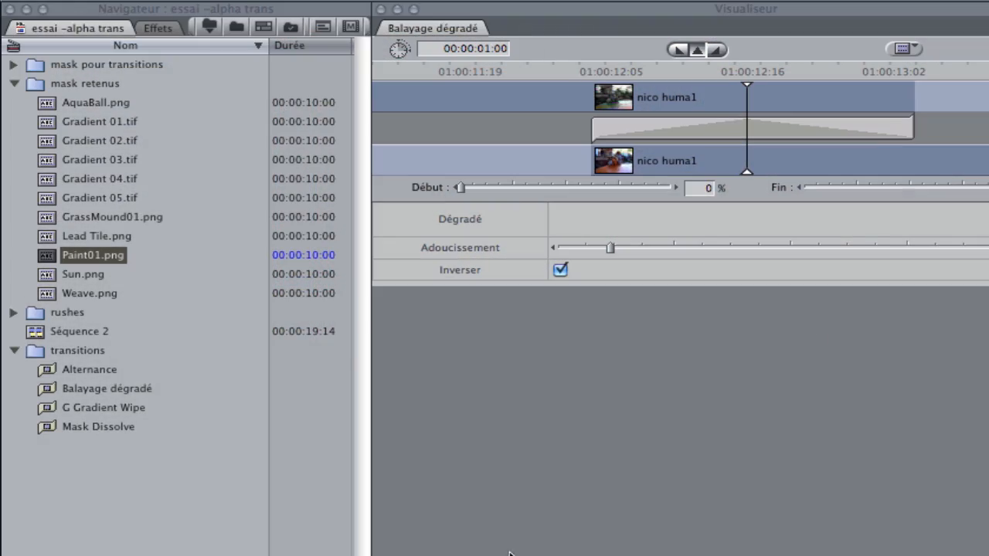
- Bring up the G Gradient Wipe transition, enable its Invert option and scrub through it to 01:00:14:17
{"action": "left_click", "coordinate": [51, 407]}
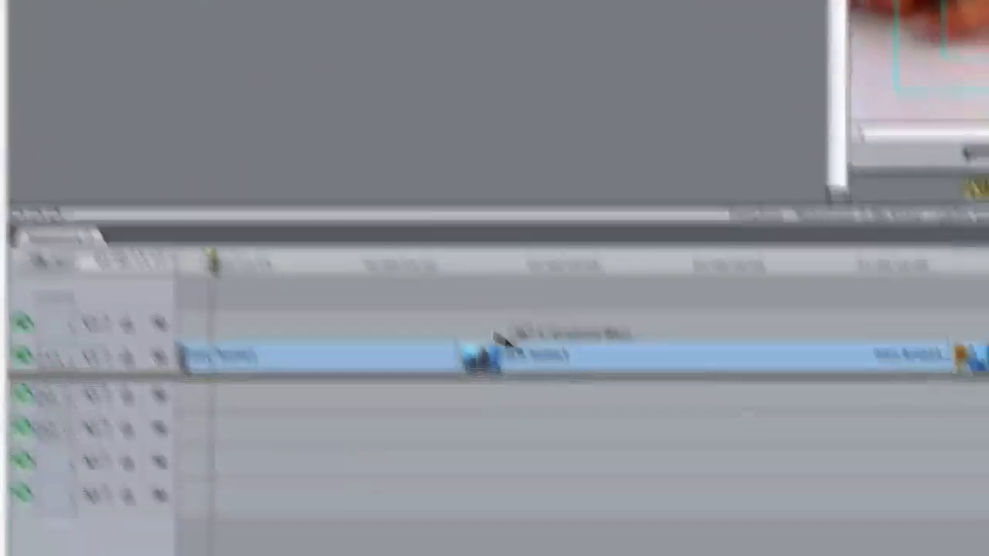
{"action": "left_click_drag", "start_coordinate": [497, 336], "coordinate": [456, 336]}
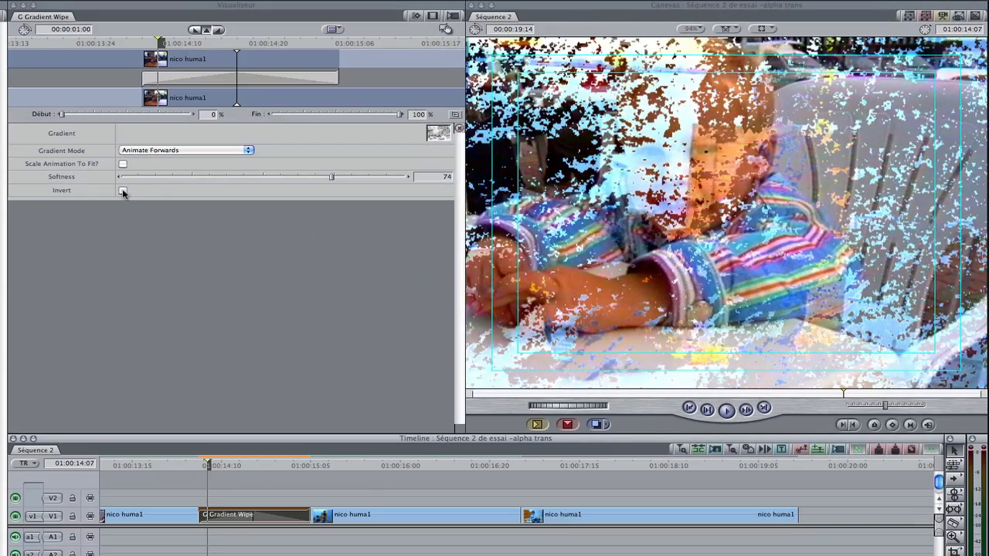
{"action": "left_click", "coordinate": [122, 191]}
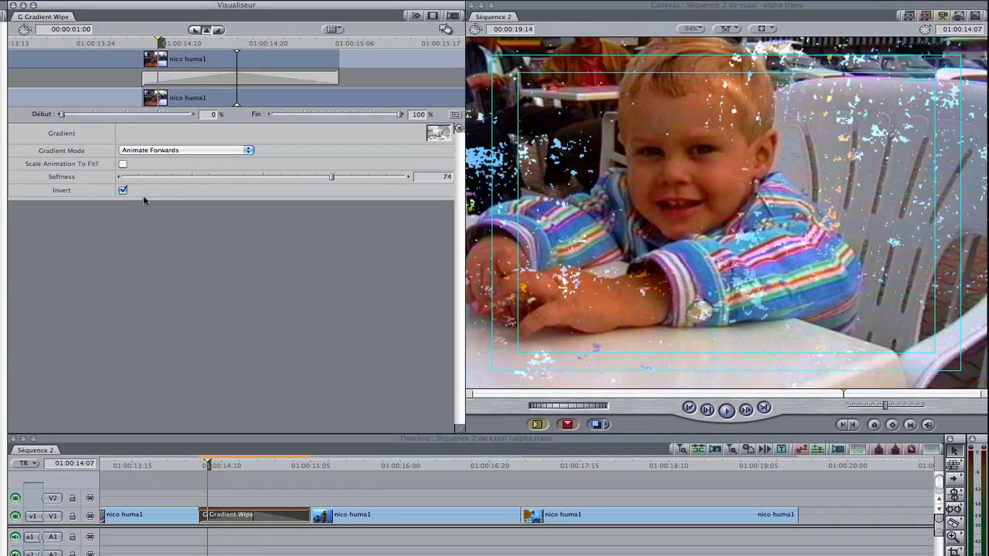
{"action": "left_click_drag", "start_coordinate": [185, 471], "coordinate": [229, 477]}
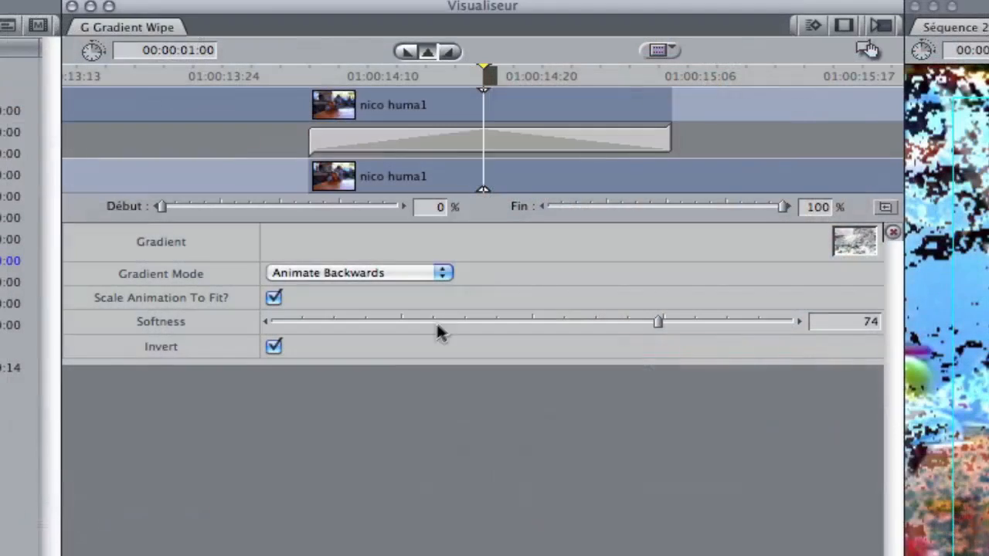
- Compare the G Gradient Wipe with Scale Animation To Fit off and on, leave it on, and set Softness to 52
{"action": "left_click", "coordinate": [275, 300]}
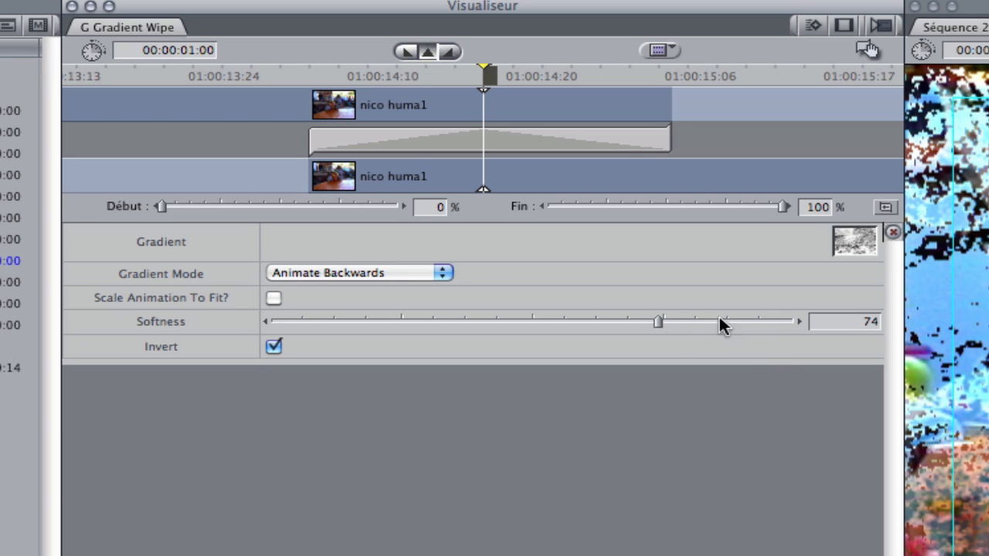
{"action": "left_click_drag", "start_coordinate": [675, 328], "coordinate": [738, 328]}
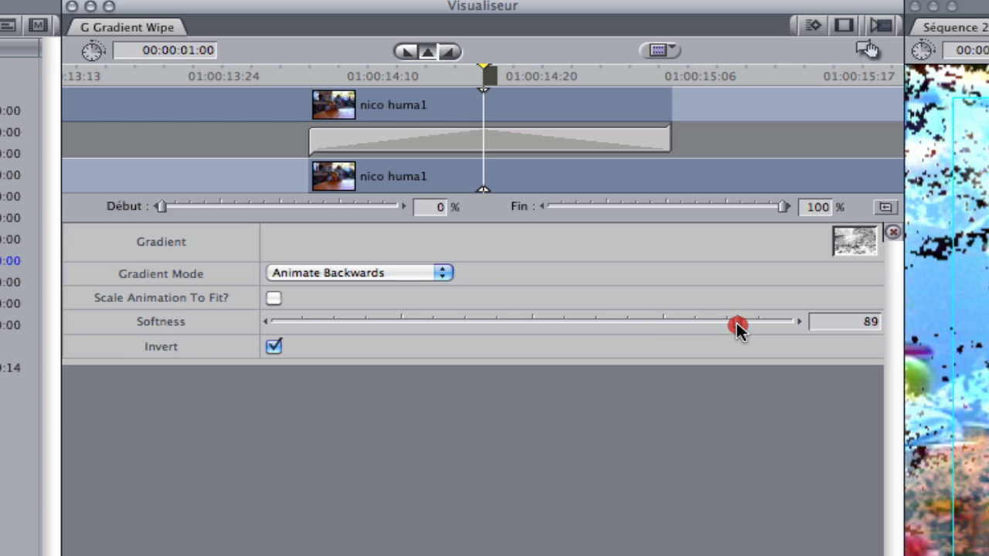
{"action": "left_click", "coordinate": [273, 298]}
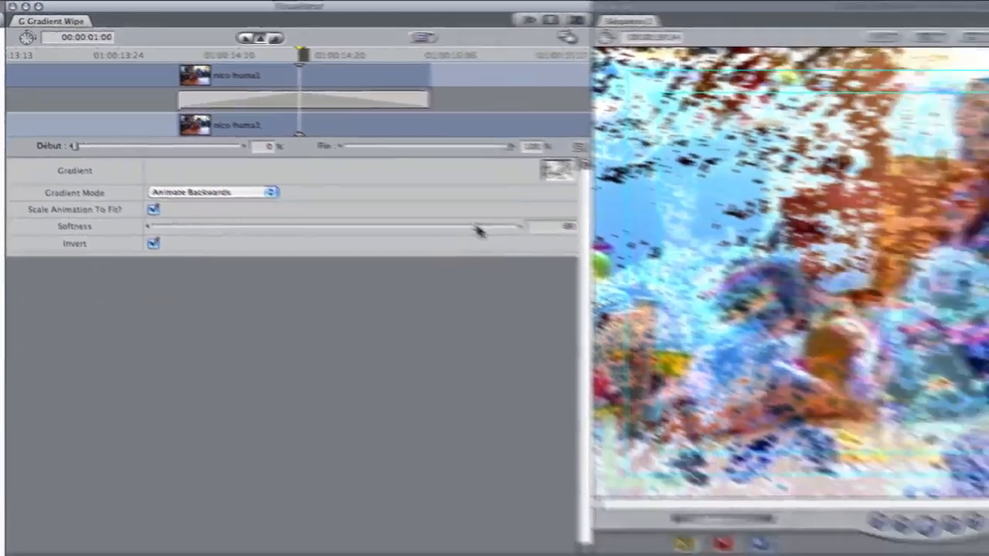
{"action": "left_click_drag", "start_coordinate": [736, 325], "coordinate": [762, 325]}
{"action": "left_click_drag", "start_coordinate": [371, 185], "coordinate": [248, 183]}
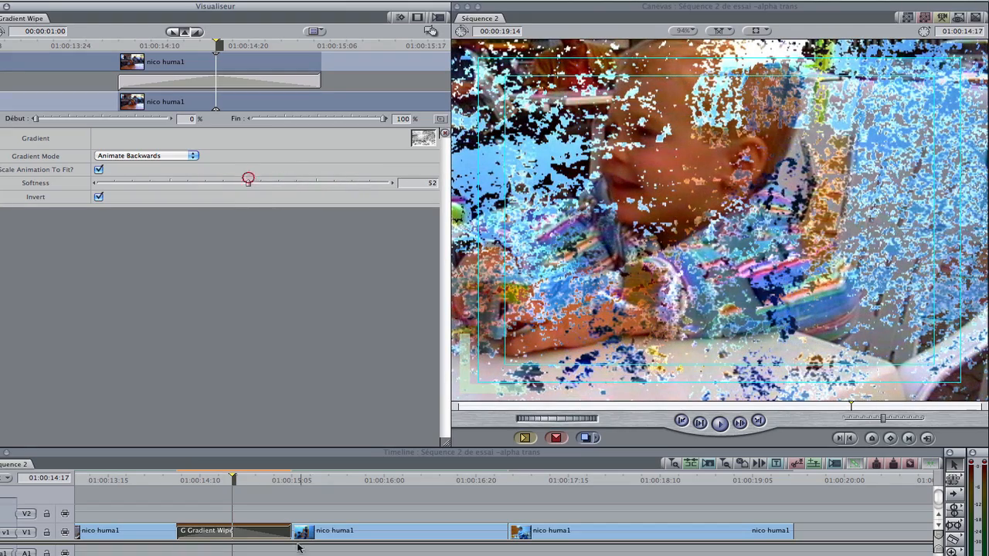
{"action": "left_click_drag", "start_coordinate": [184, 480], "coordinate": [212, 480]}
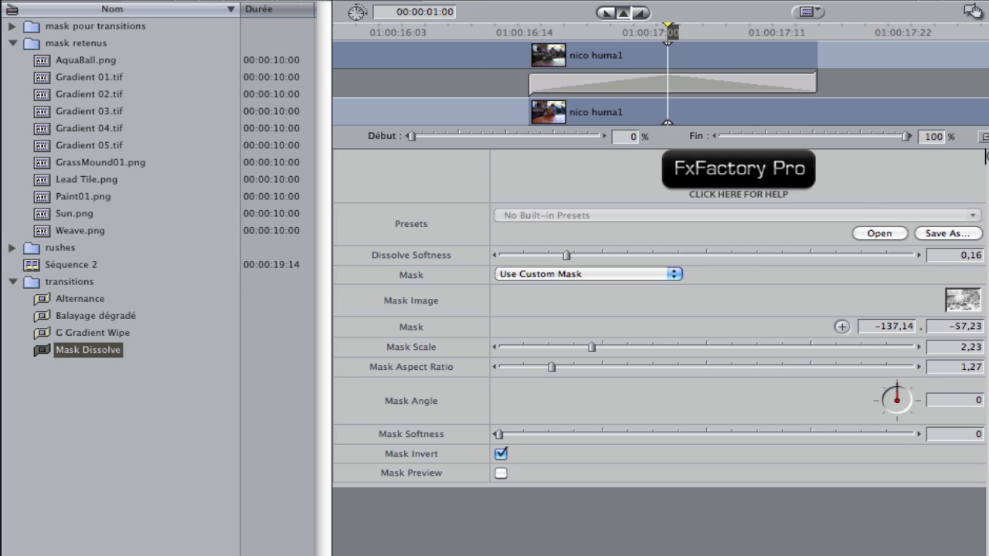
- Switch the Mask Dissolve mask shape to Oval, with a Mask Scale of 0,53 and a Mask Aspect Ratio of 1,76
{"action": "left_click", "coordinate": [675, 273]}
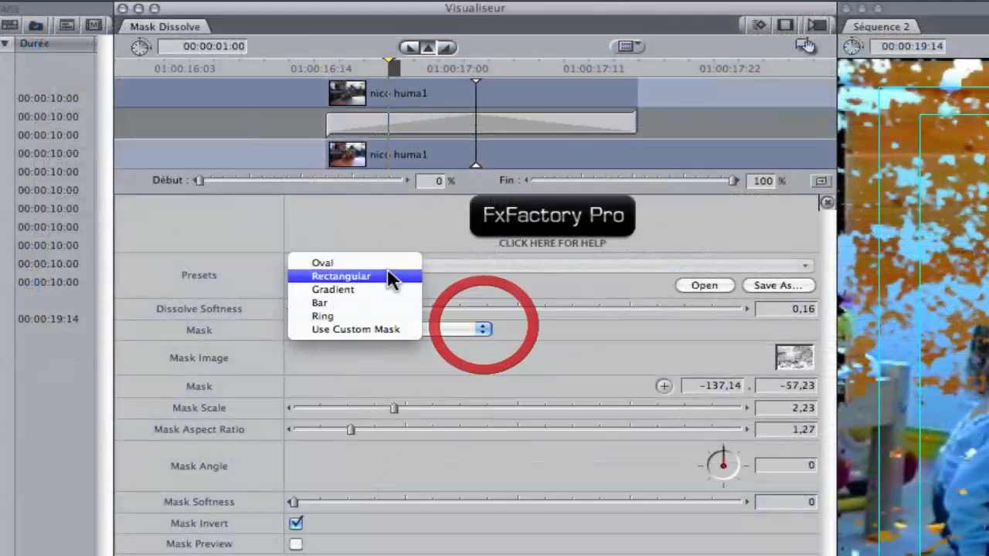
{"action": "left_click", "coordinate": [585, 224]}
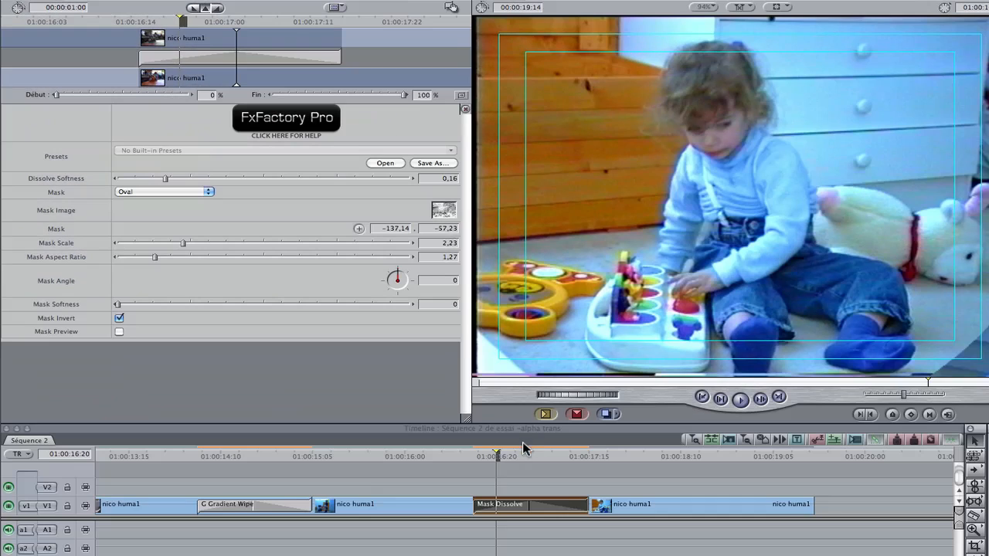
{"action": "left_click", "coordinate": [524, 448]}
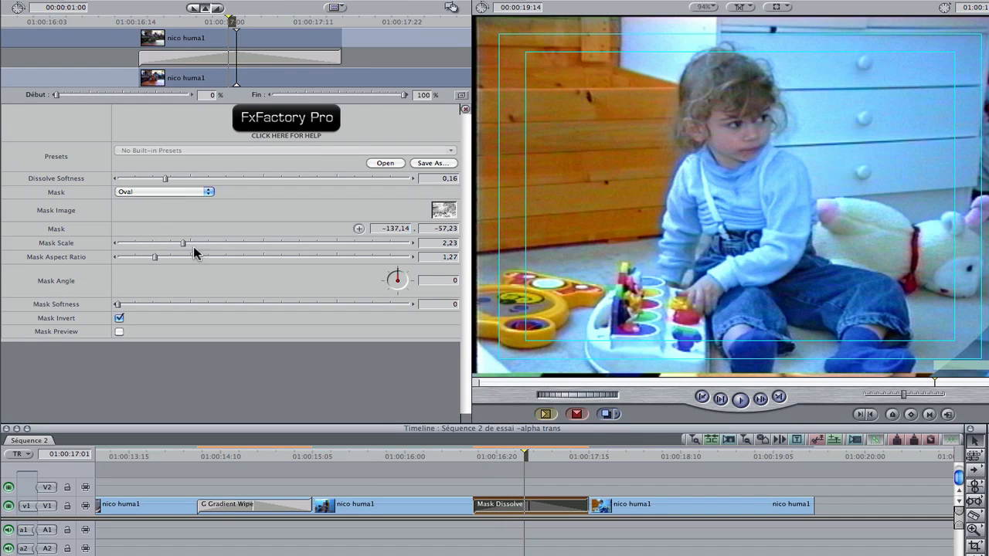
{"action": "left_click_drag", "start_coordinate": [187, 244], "coordinate": [172, 260]}
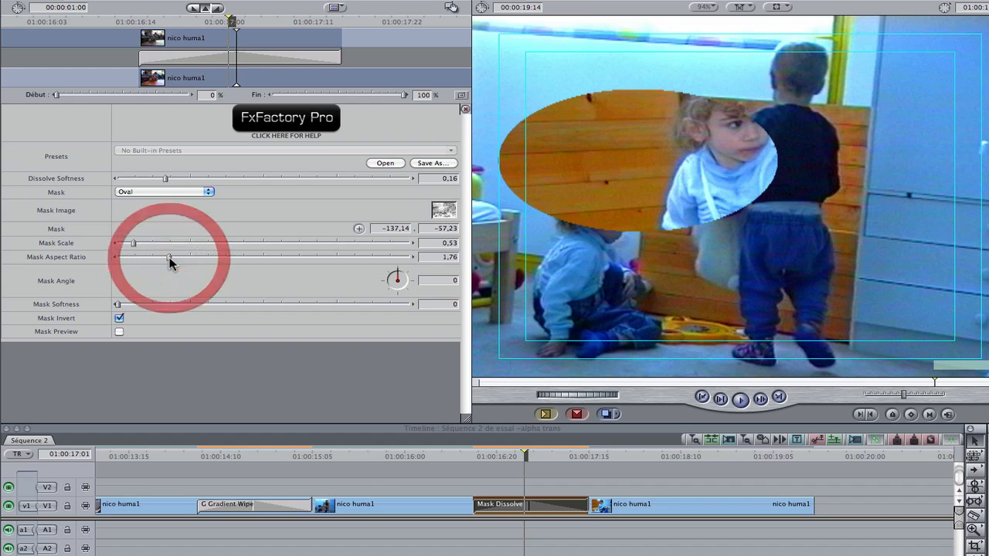
- Centre the oval mask over the girl's face at 80,44 / -95,47 and set its Mask Scale to 0,58
{"action": "left_click", "coordinate": [359, 229]}
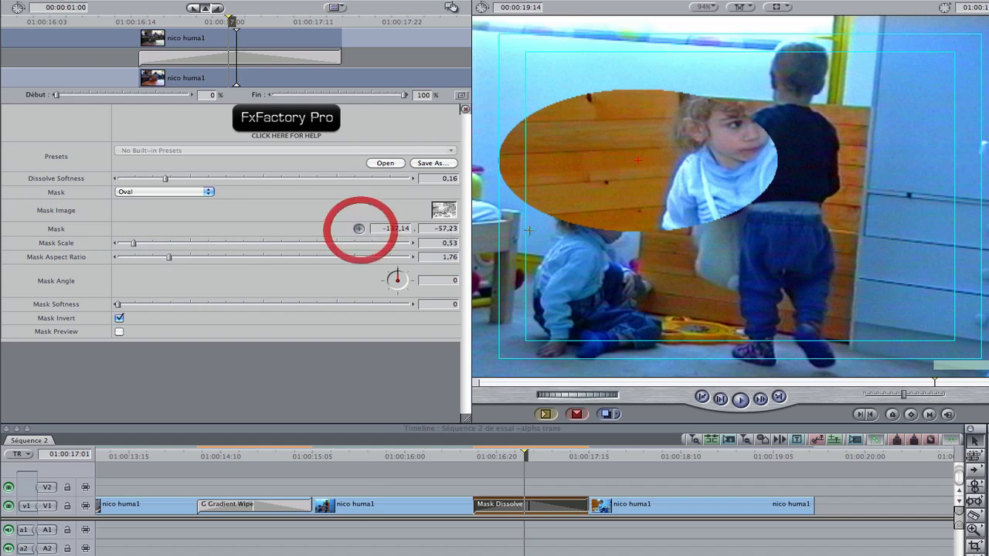
{"action": "left_click", "coordinate": [790, 93]}
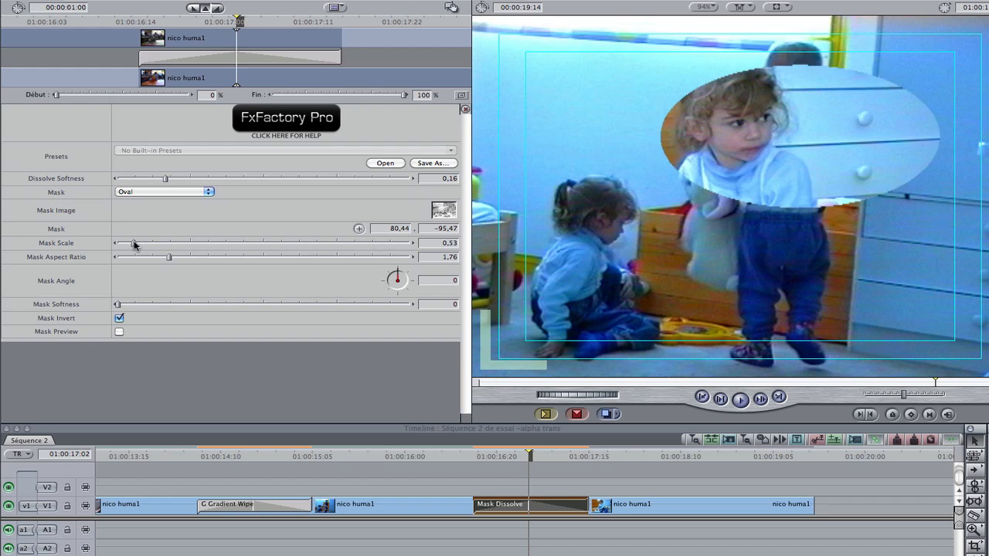
{"action": "left_click_drag", "start_coordinate": [133, 243], "coordinate": [134, 244]}
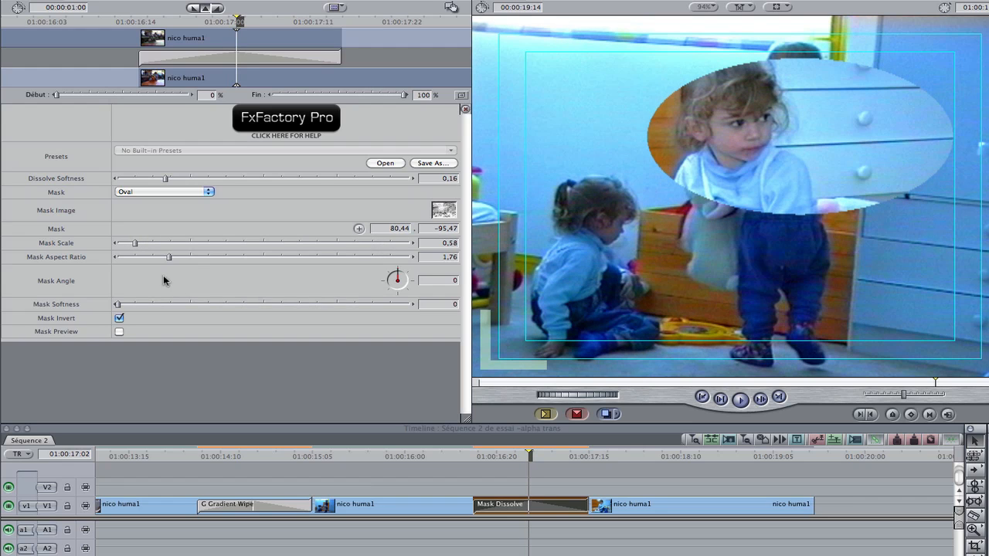
- Set the oval mask's softness to 181 and its angle to 20, and check it briefly with Mask Preview
{"action": "left_click_drag", "start_coordinate": [118, 306], "coordinate": [223, 306]}
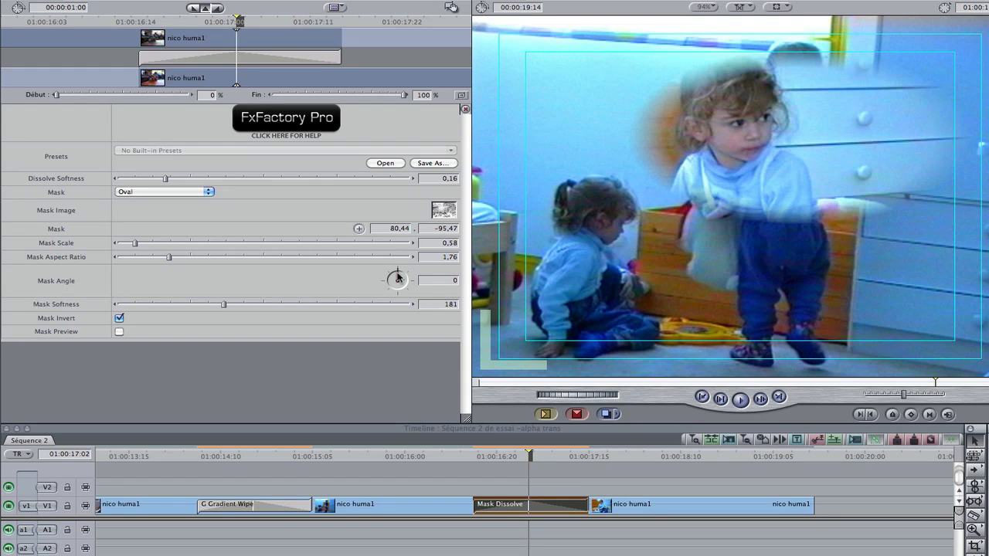
{"action": "left_click_drag", "start_coordinate": [402, 276], "coordinate": [402, 277]}
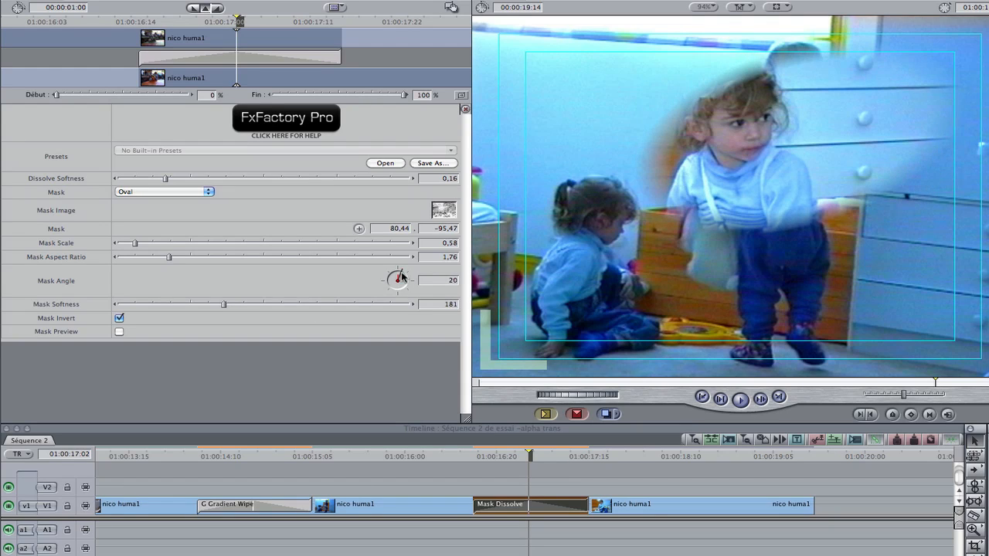
{"action": "left_click", "coordinate": [120, 333]}
{"action": "left_click", "coordinate": [119, 332]}
- Try the Rectangular mask at scale 1,4 and the Ring mask at scale 0,3, aspect ratio 1,91 and angle -5
{"action": "left_click", "coordinate": [212, 192]}
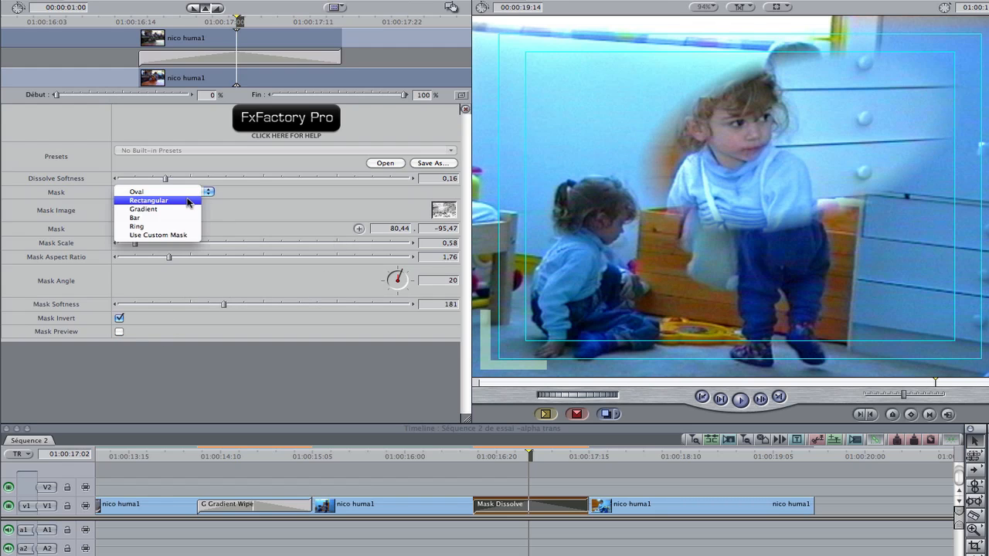
{"action": "left_click", "coordinate": [188, 200]}
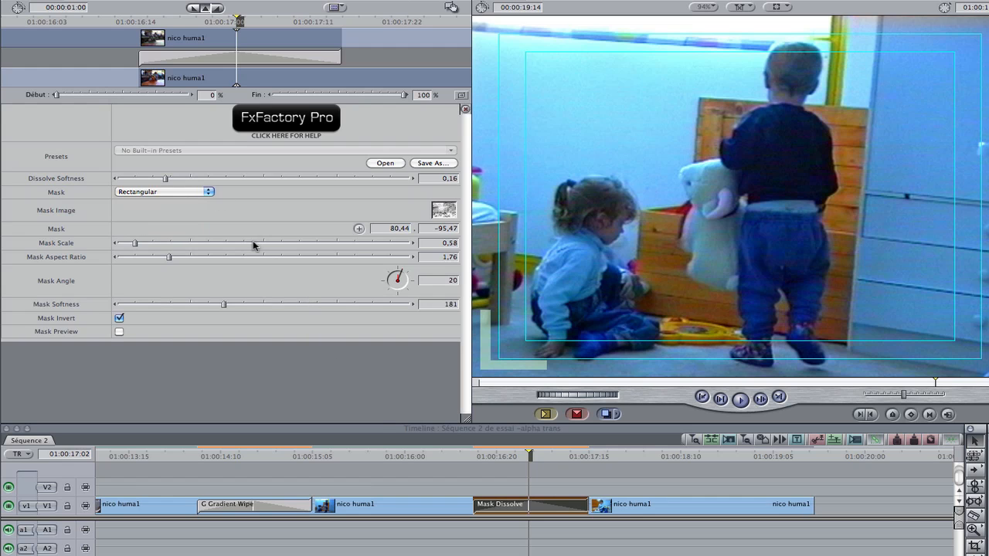
{"action": "left_click_drag", "start_coordinate": [136, 245], "coordinate": [160, 251]}
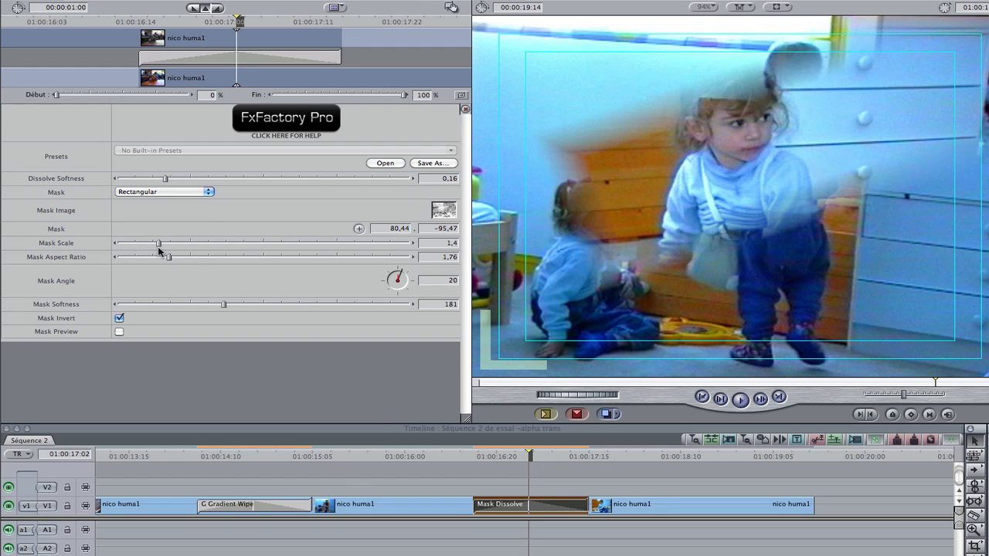
{"action": "left_click", "coordinate": [208, 199]}
{"action": "left_click", "coordinate": [199, 203]}
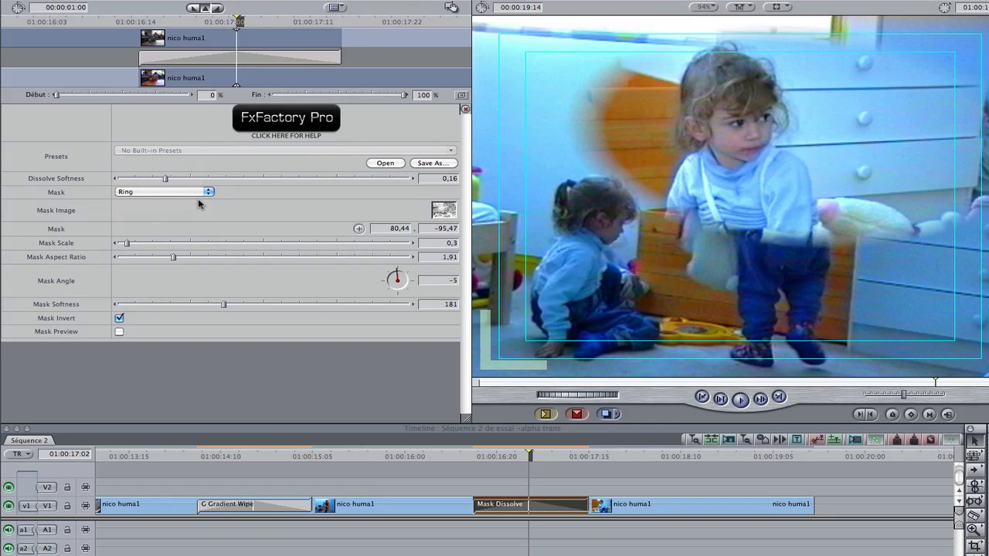
- Use a custom mask with the swirl gradient image, setting Mask Scale to 0,76 and Mask Softness to 0
{"action": "left_click", "coordinate": [198, 198]}
{"action": "left_click", "coordinate": [196, 200]}
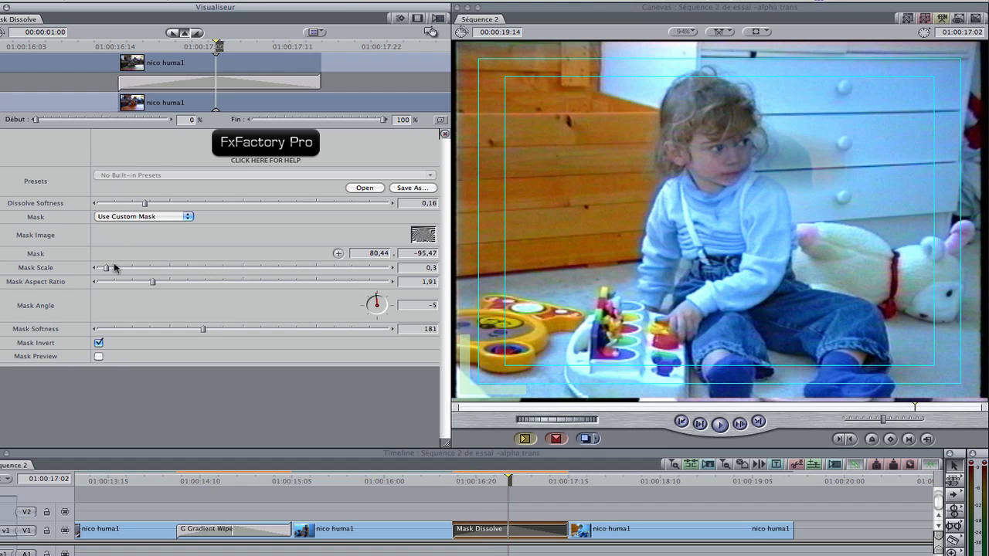
{"action": "left_click_drag", "start_coordinate": [107, 268], "coordinate": [125, 267]}
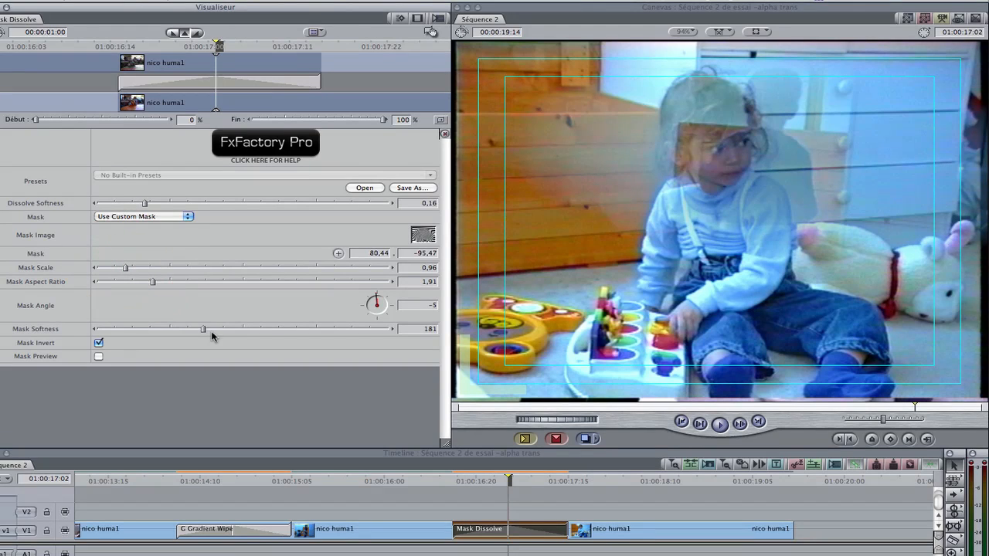
{"action": "left_click_drag", "start_coordinate": [205, 333], "coordinate": [62, 328]}
{"action": "mouse_move", "coordinate": [125, 268]}
{"action": "left_mouse_down"}
{"action": "mouse_move", "coordinate": [140, 268]}
{"action": "mouse_move", "coordinate": [120, 268]}
{"action": "left_mouse_up"}
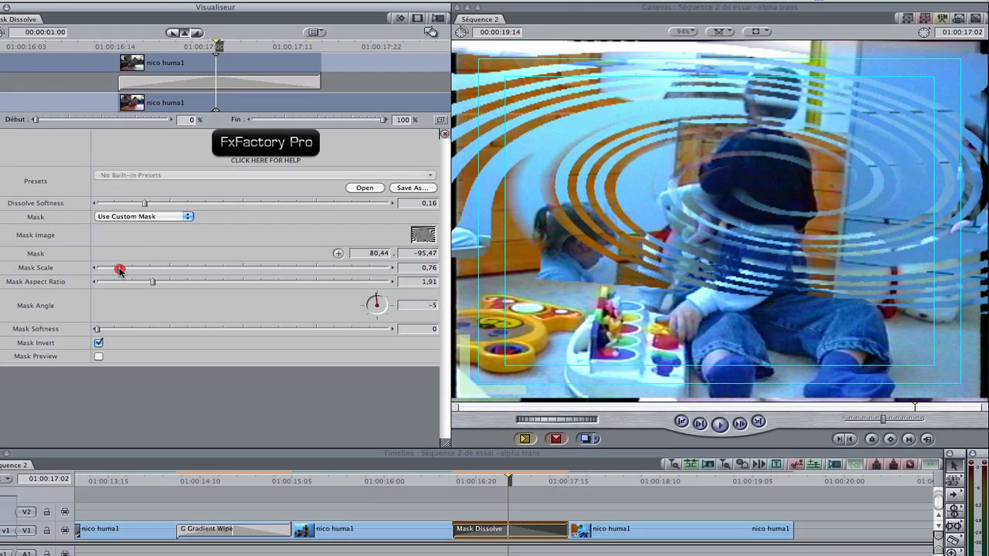
- With Mask Preview on temporarily, set the swirl mask's angle to 0, scale to 1,24, aspect ratio to 1,13 and centre to -4,97 / -59,4
{"action": "left_click", "coordinate": [99, 357]}
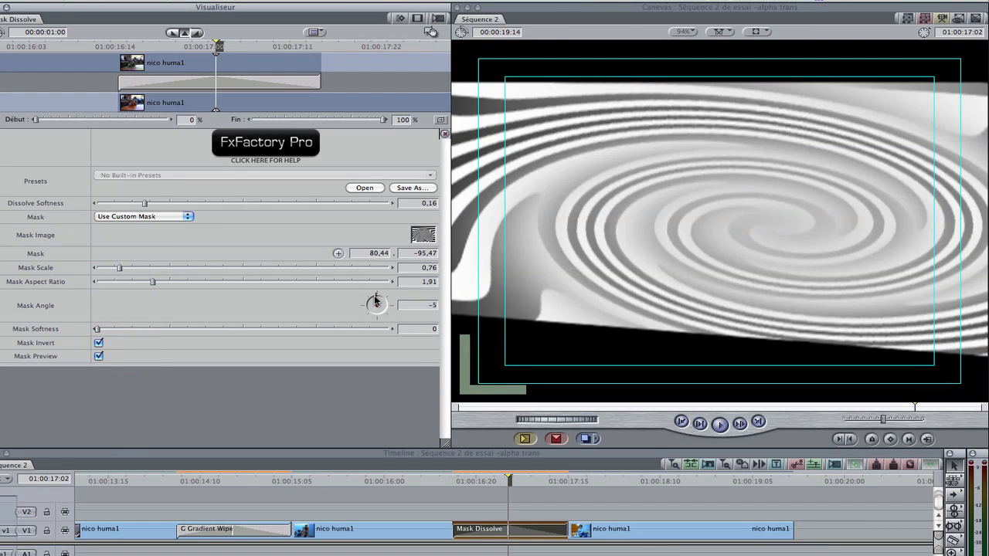
{"action": "left_click_drag", "start_coordinate": [377, 299], "coordinate": [377, 302]}
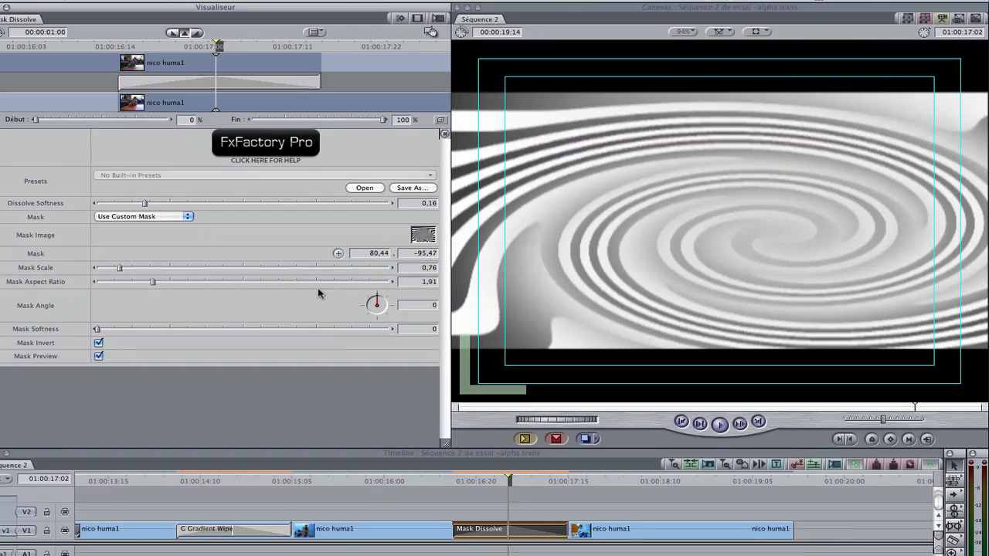
{"action": "mouse_move", "coordinate": [120, 269]}
{"action": "left_mouse_down"}
{"action": "mouse_move", "coordinate": [155, 283]}
{"action": "mouse_move", "coordinate": [128, 284]}
{"action": "mouse_move", "coordinate": [133, 269]}
{"action": "left_mouse_up"}
{"action": "left_click", "coordinate": [338, 254]}
{"action": "left_click_drag", "start_coordinate": [696, 199], "coordinate": [715, 184]}
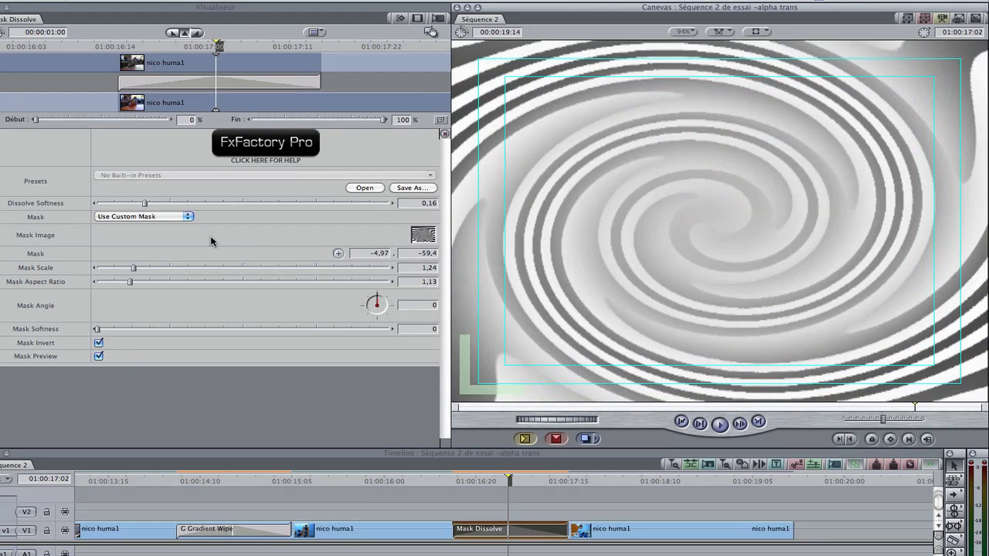
{"action": "left_click", "coordinate": [99, 357]}
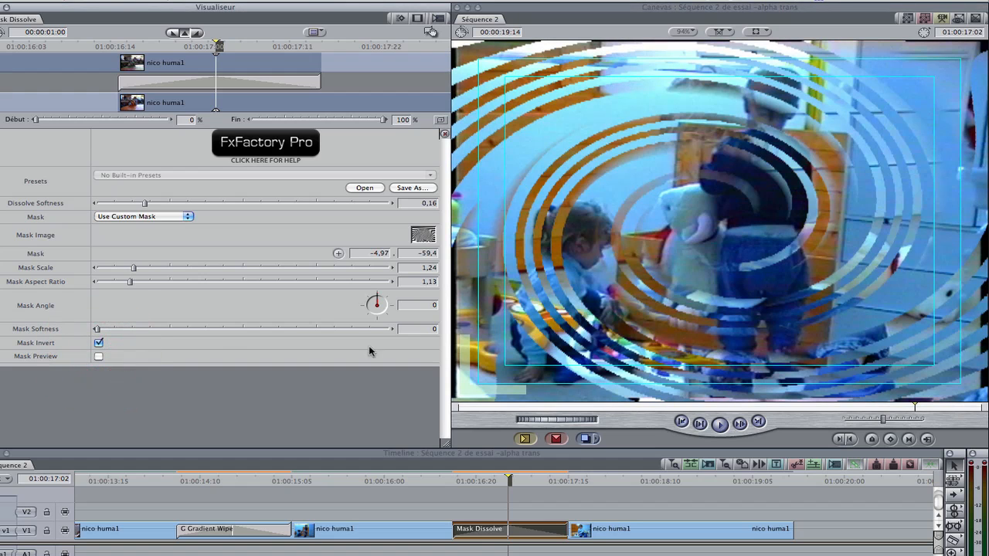
- Set Dissolve Softness to 0,06 and Mask Softness to 2, and play the Mask Dissolve transition from just before its start
{"action": "left_click_drag", "start_coordinate": [146, 204], "coordinate": [45, 210]}
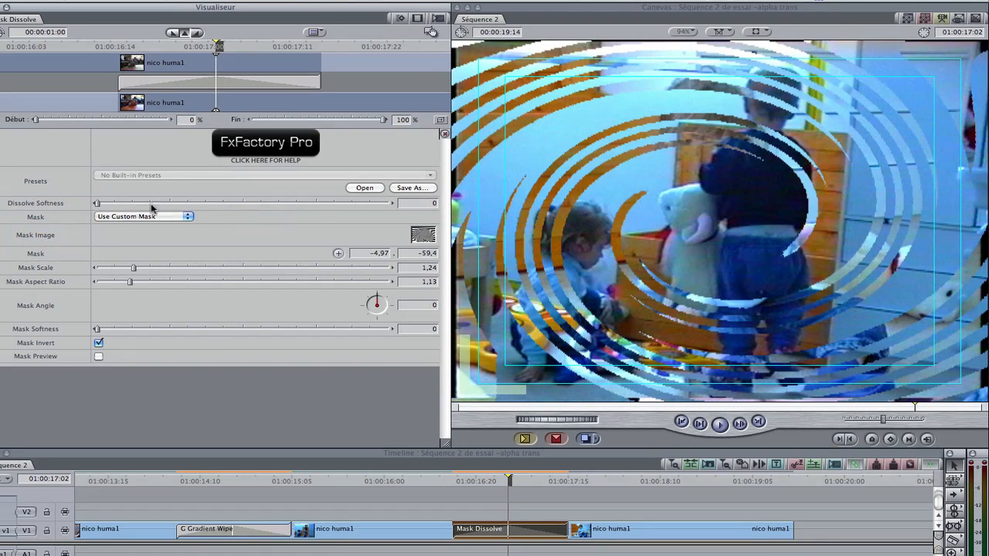
{"action": "left_click", "coordinate": [115, 203]}
{"action": "left_click", "coordinate": [115, 329]}
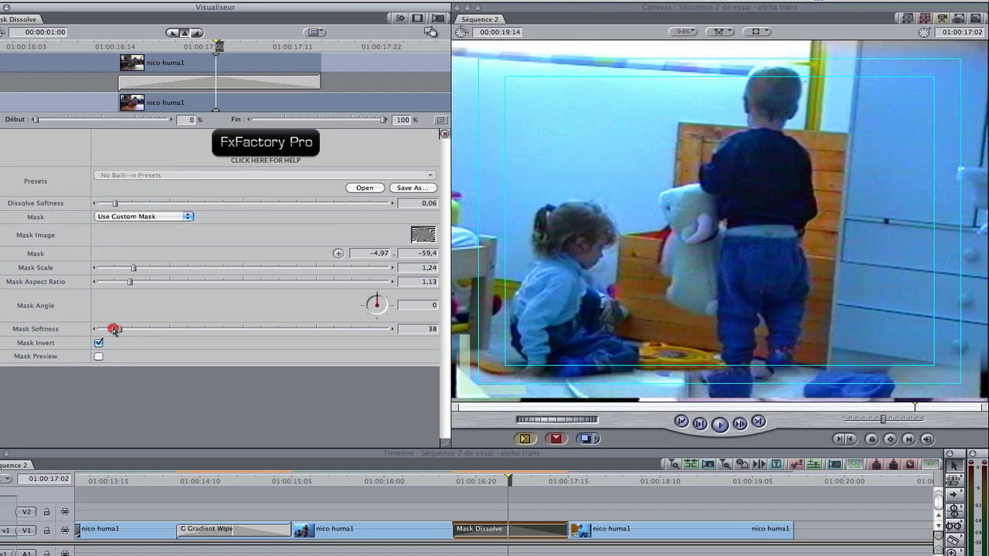
{"action": "left_click_drag", "start_coordinate": [113, 330], "coordinate": [95, 330]}
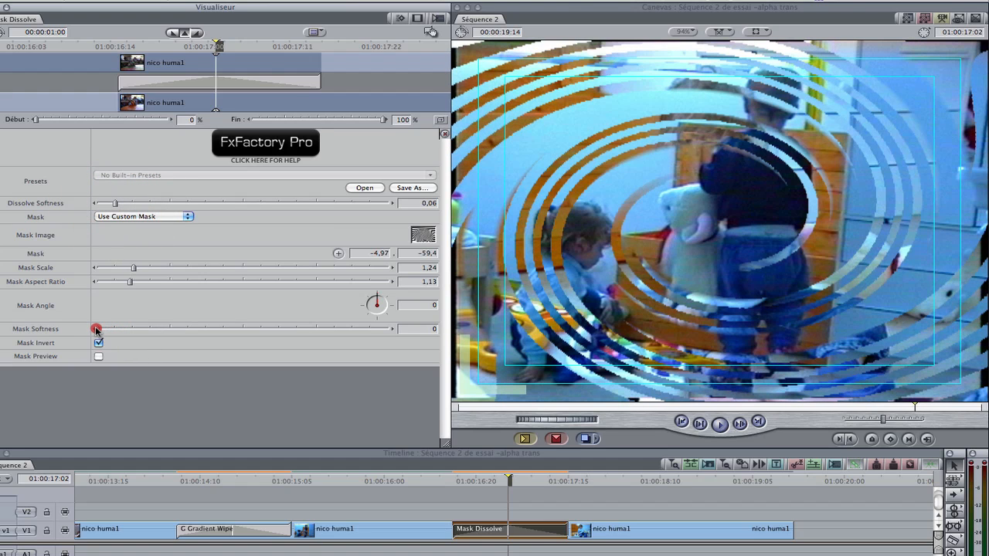
{"action": "left_click", "coordinate": [391, 329]}
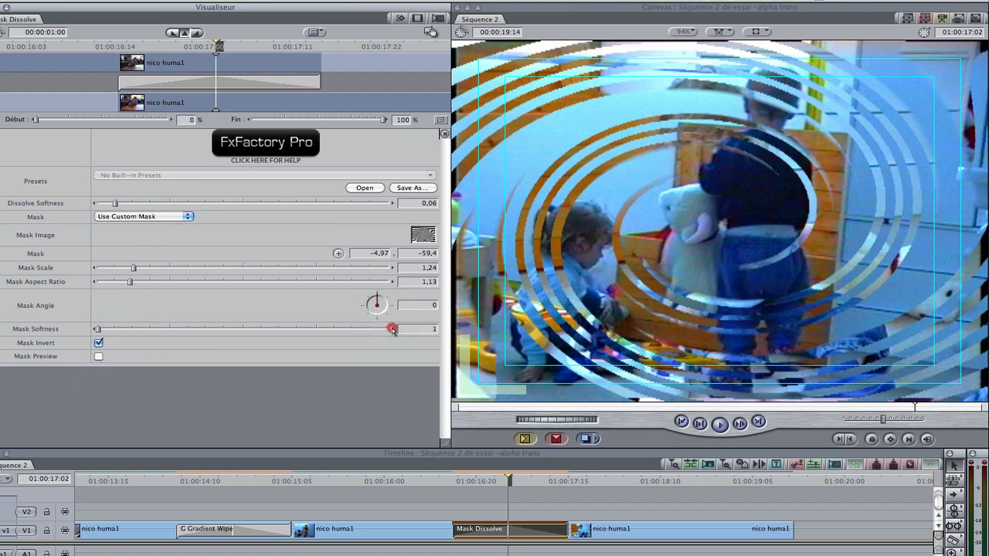
{"action": "left_click", "coordinate": [392, 329]}
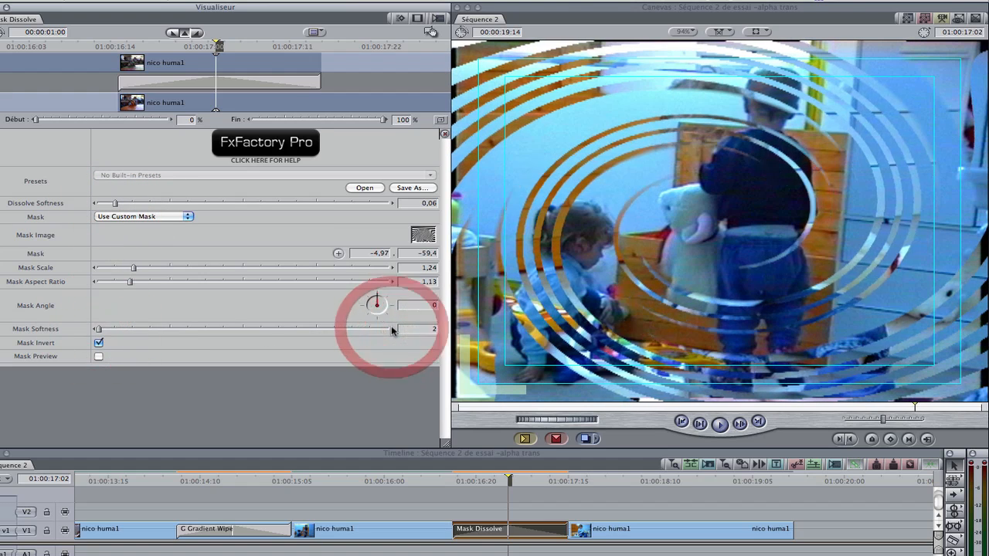
{"action": "left_click", "coordinate": [439, 482]}
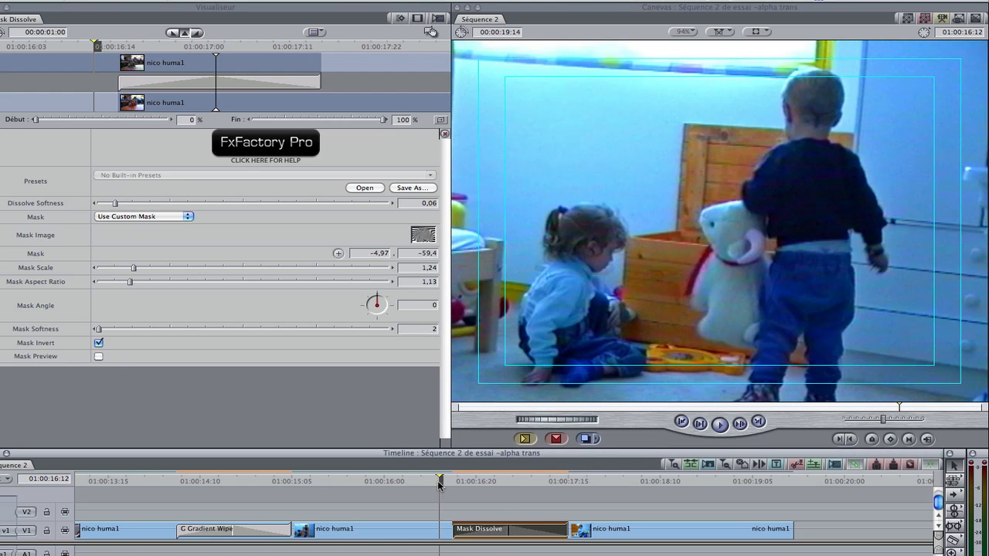
{"action": "key", "text": "space"}
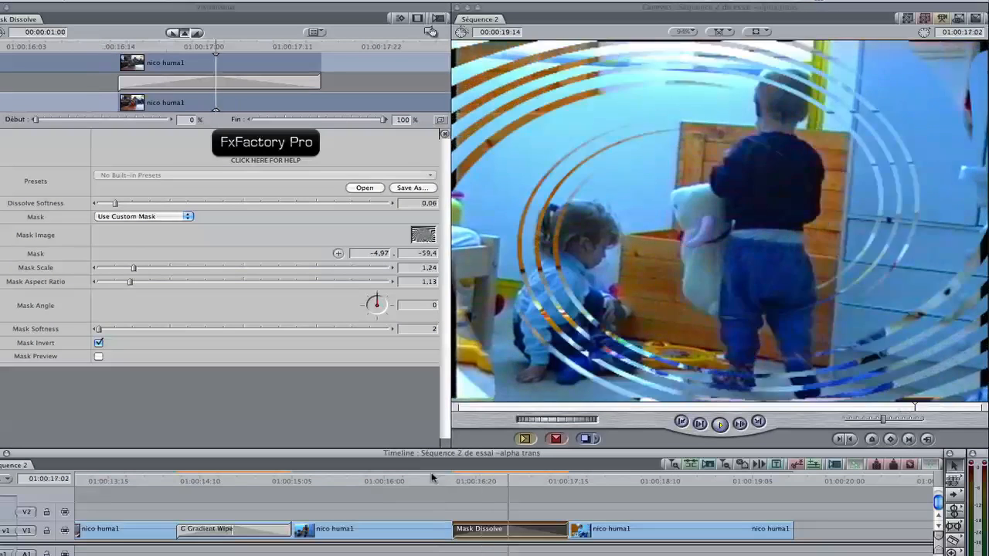